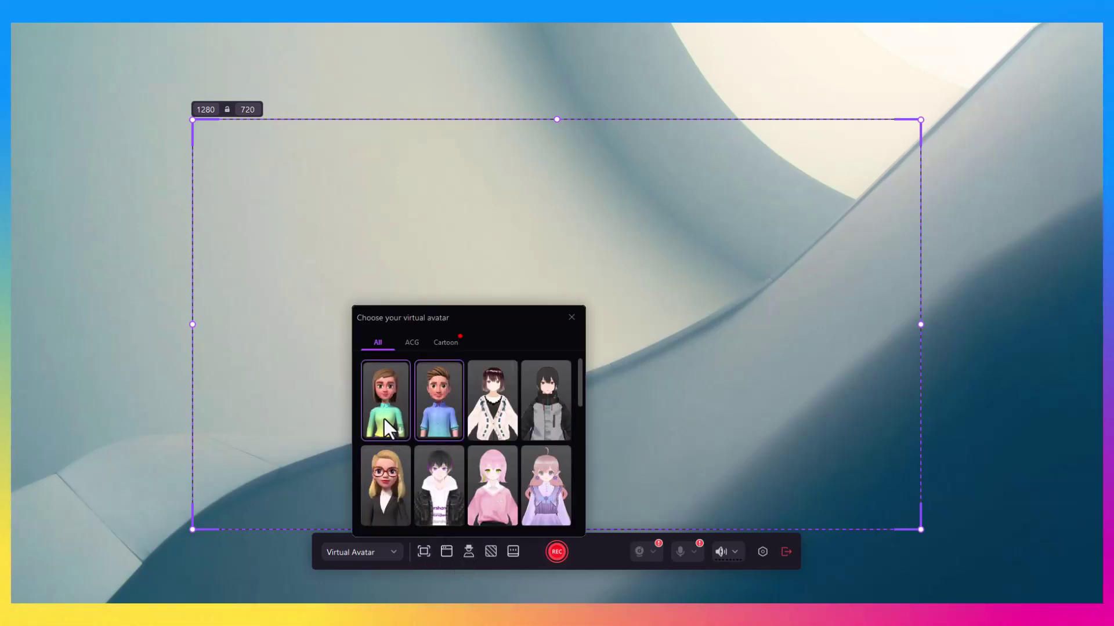
Apply the Gradient Blue background to the avatar recording scene.
scroll(517, 441, down, 5)
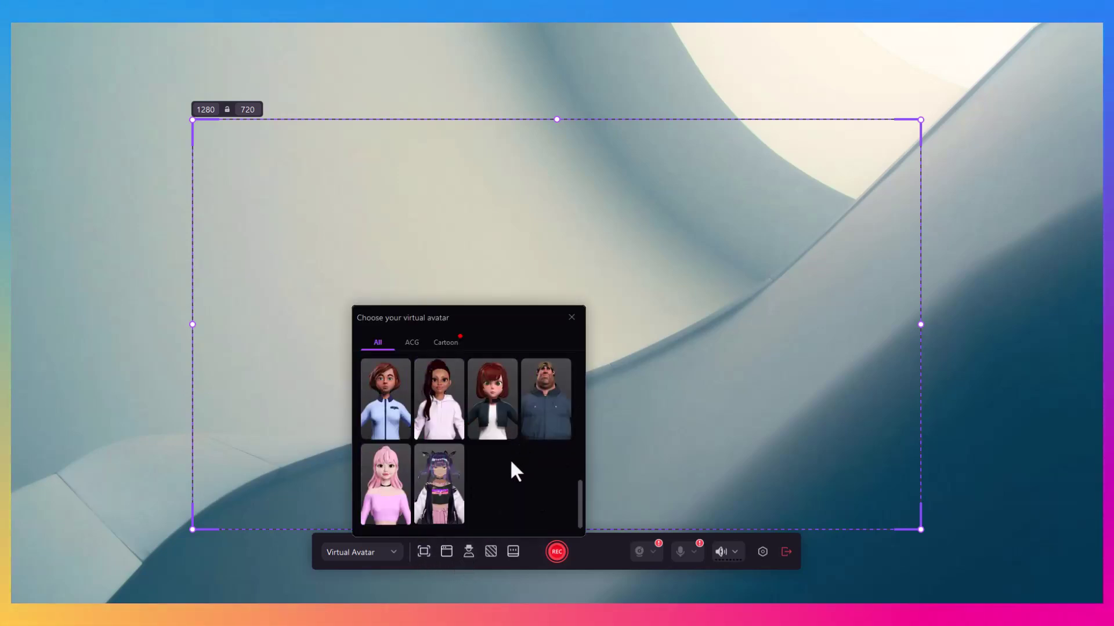
scroll(451, 423, up, 3)
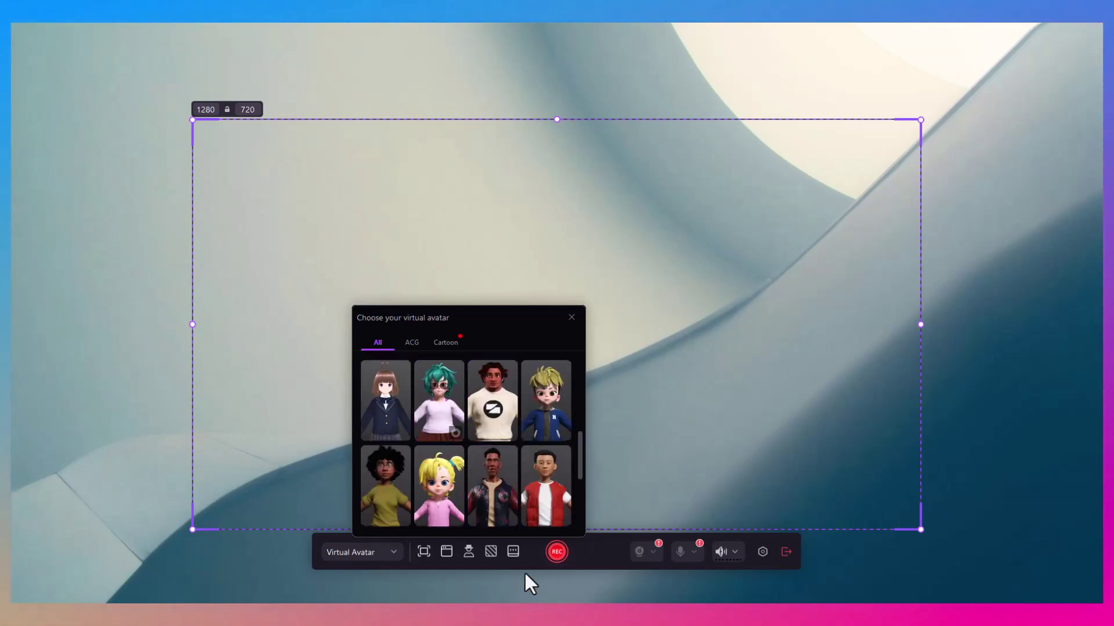
click(490, 551)
click(487, 348)
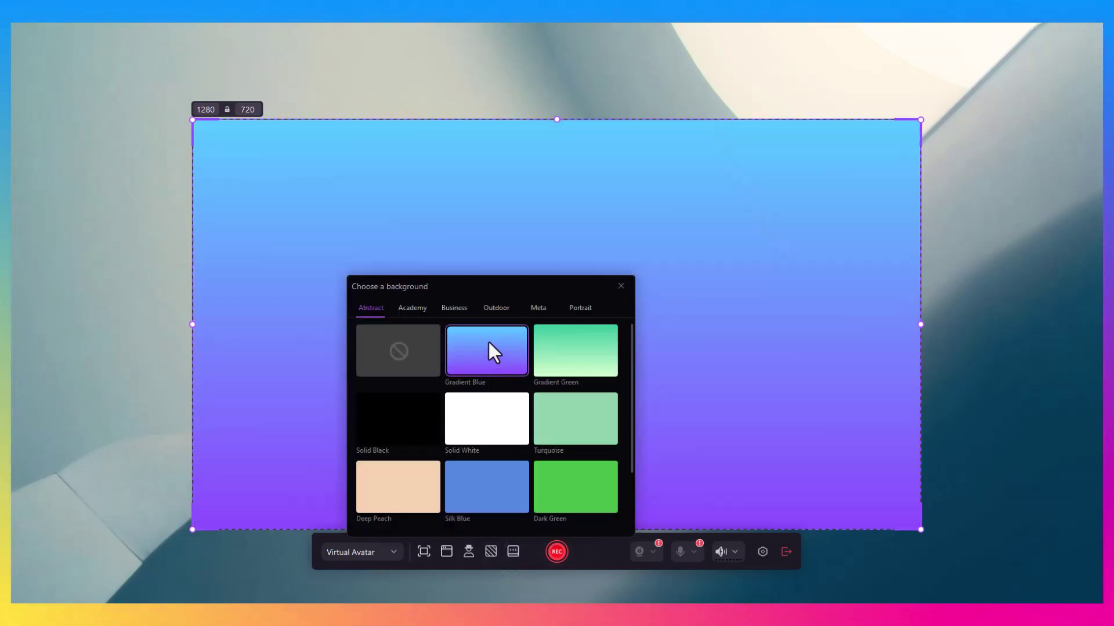
Exit the avatar recorder and return to the DemoCreator home window.
click(469, 552)
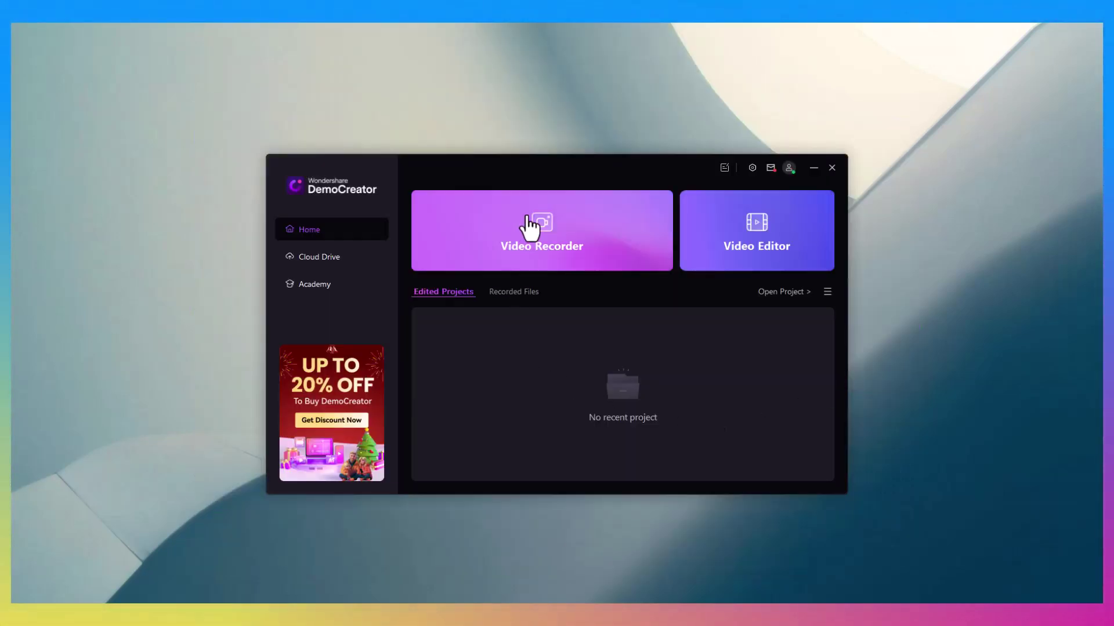
Start a new Video Recorder session to see the available recording types.
click(531, 219)
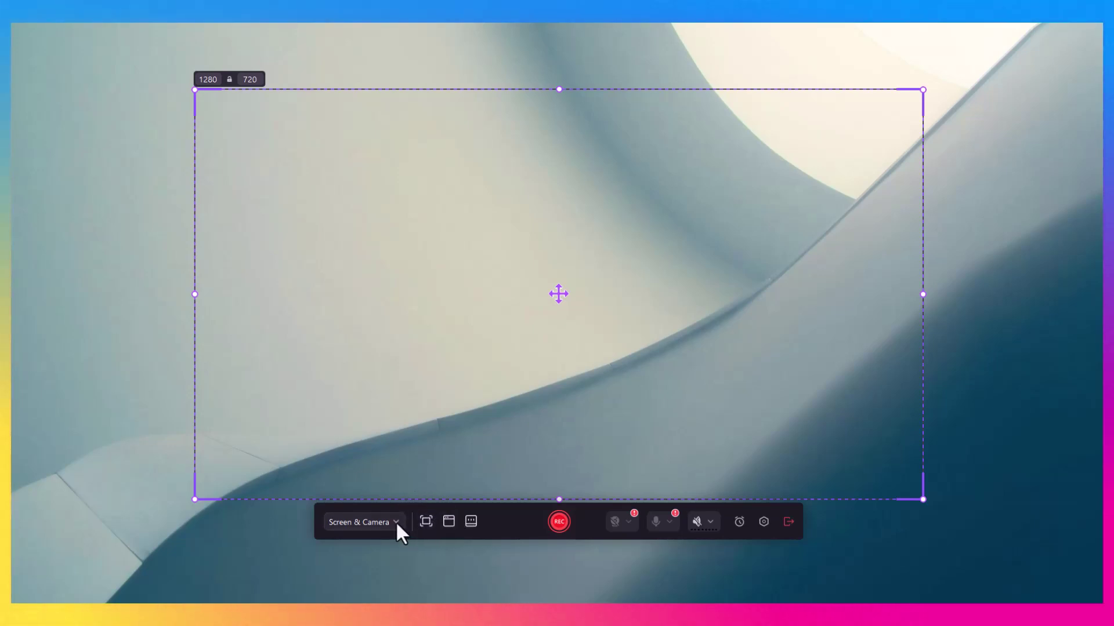
View the capture-size presets, then leave the capture setup and reopen the recording-type choices.
click(422, 577)
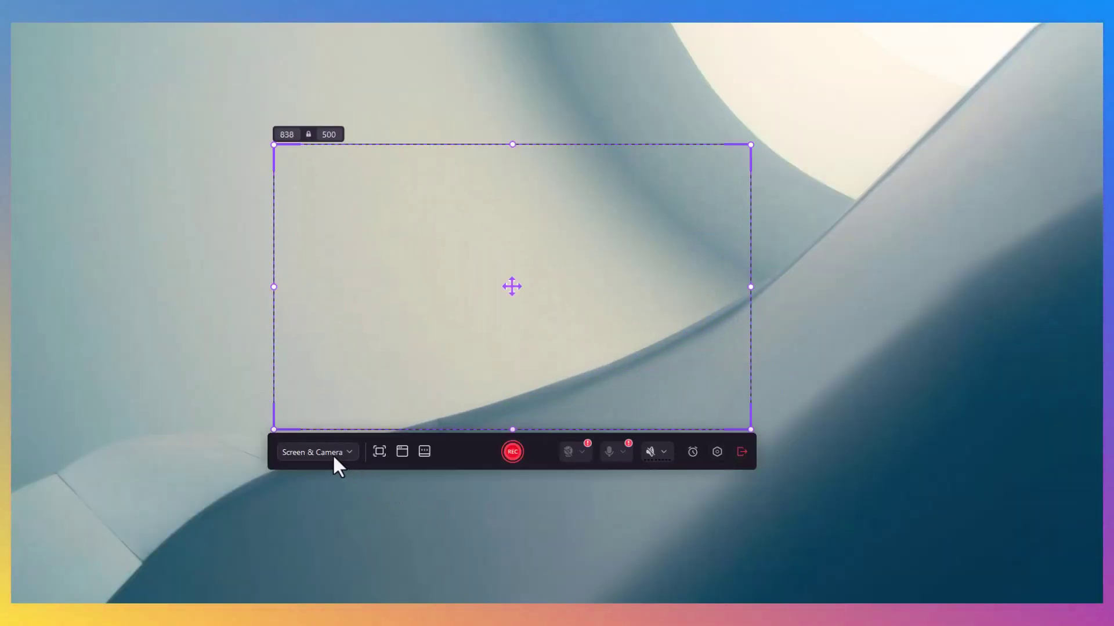
click(333, 454)
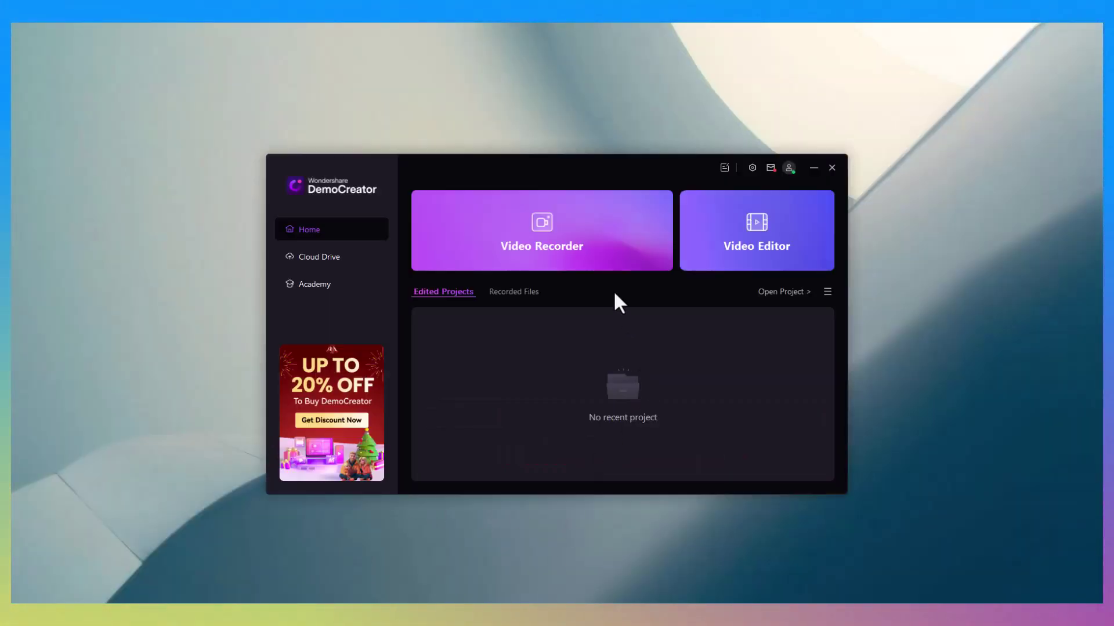
click(585, 255)
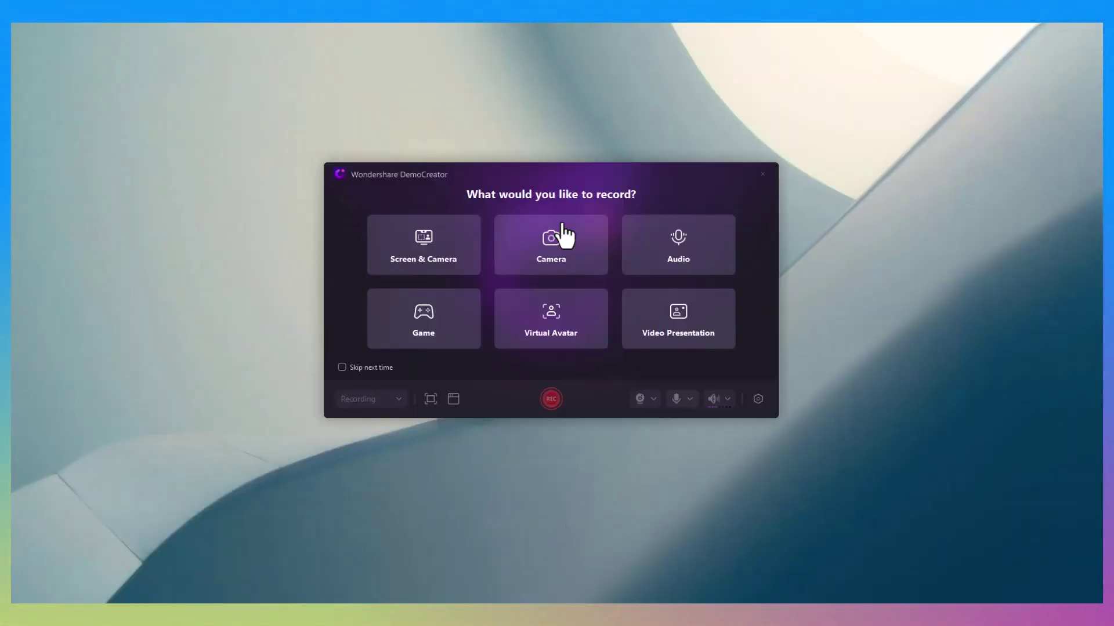
Switch to Virtual Avatar recording and browse the list of avatars.
click(578, 333)
click(466, 554)
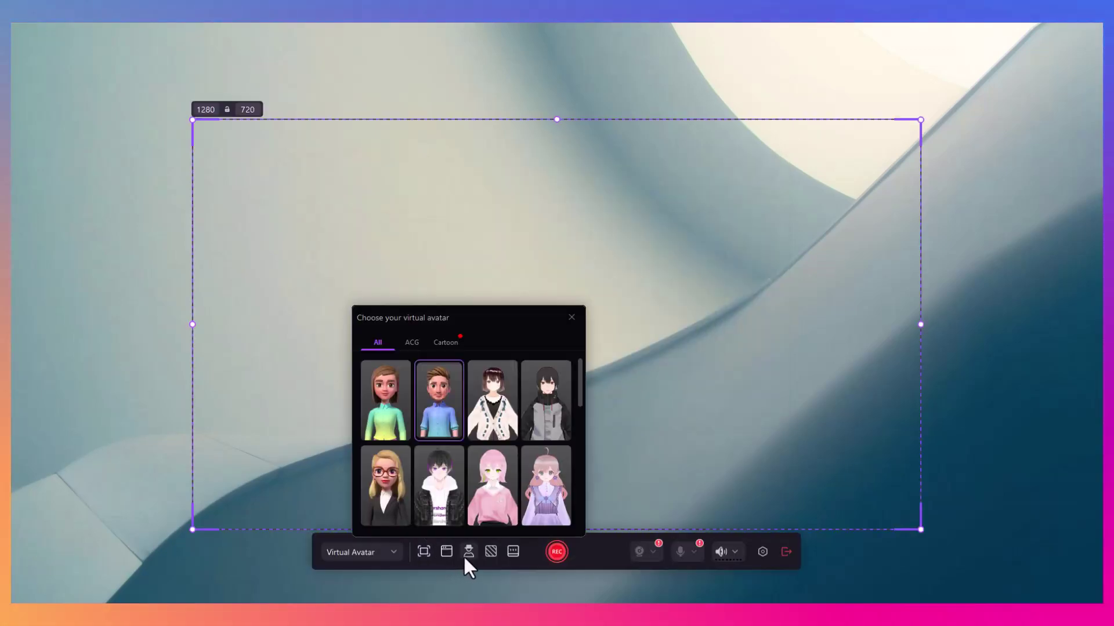
scroll(518, 444, down, 5)
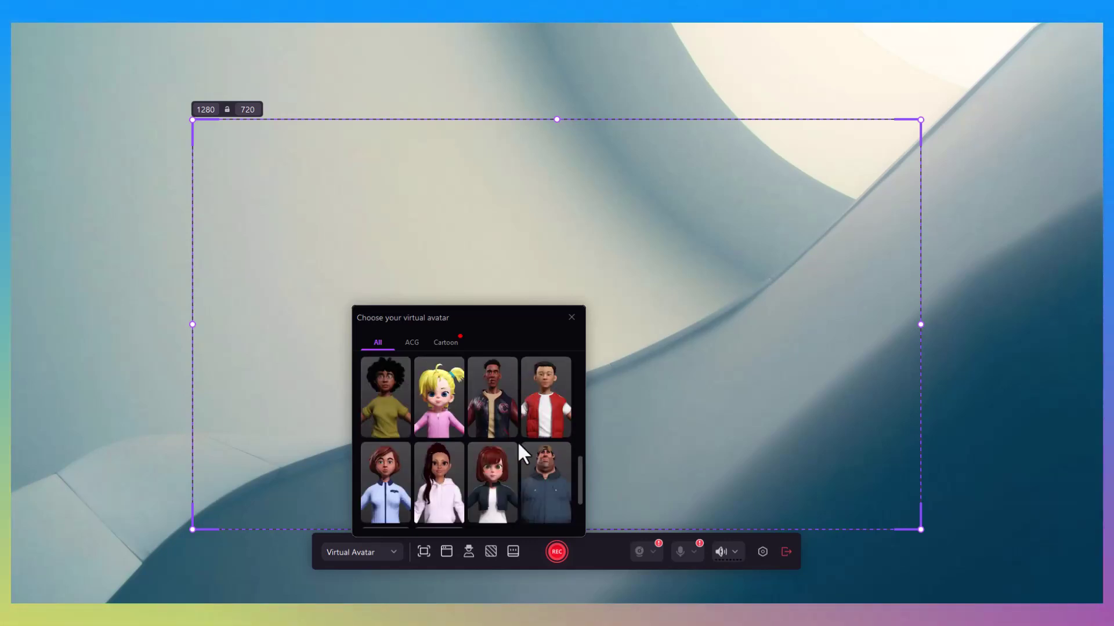
scroll(517, 453, down, 2)
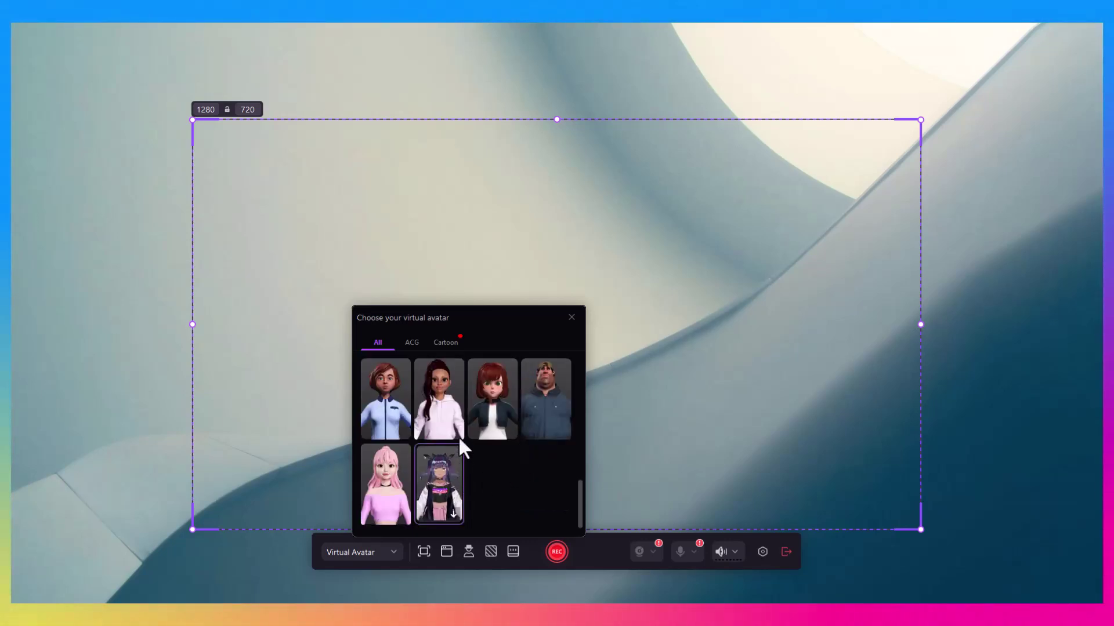
scroll(455, 429, up, 3)
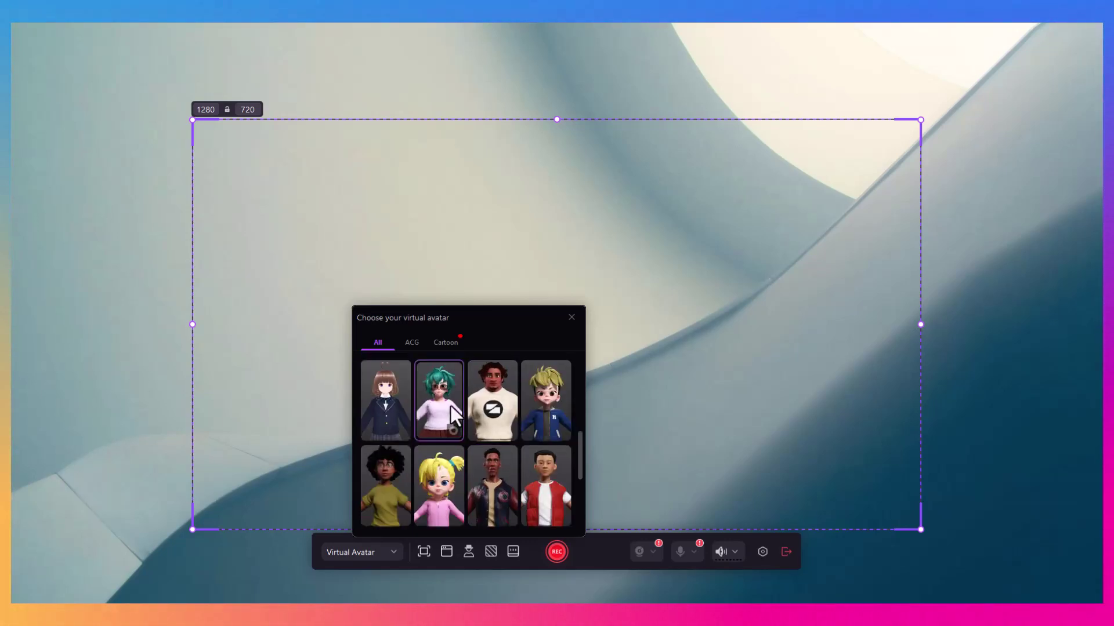
Give the avatar scene a Gradient Blue background and open the teleprompter.
click(491, 551)
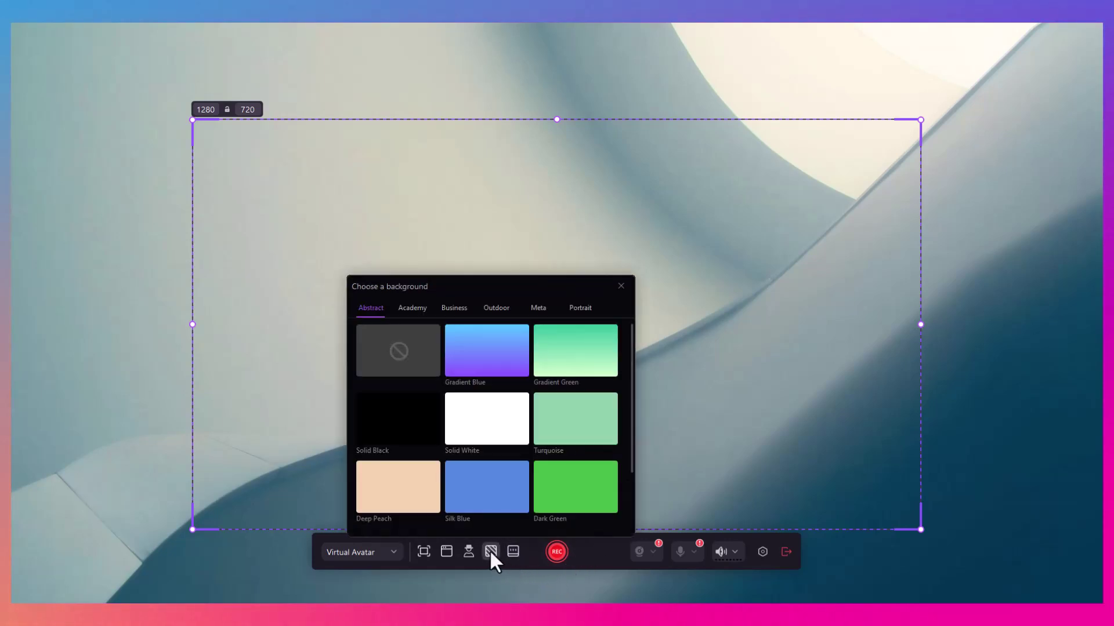
click(486, 357)
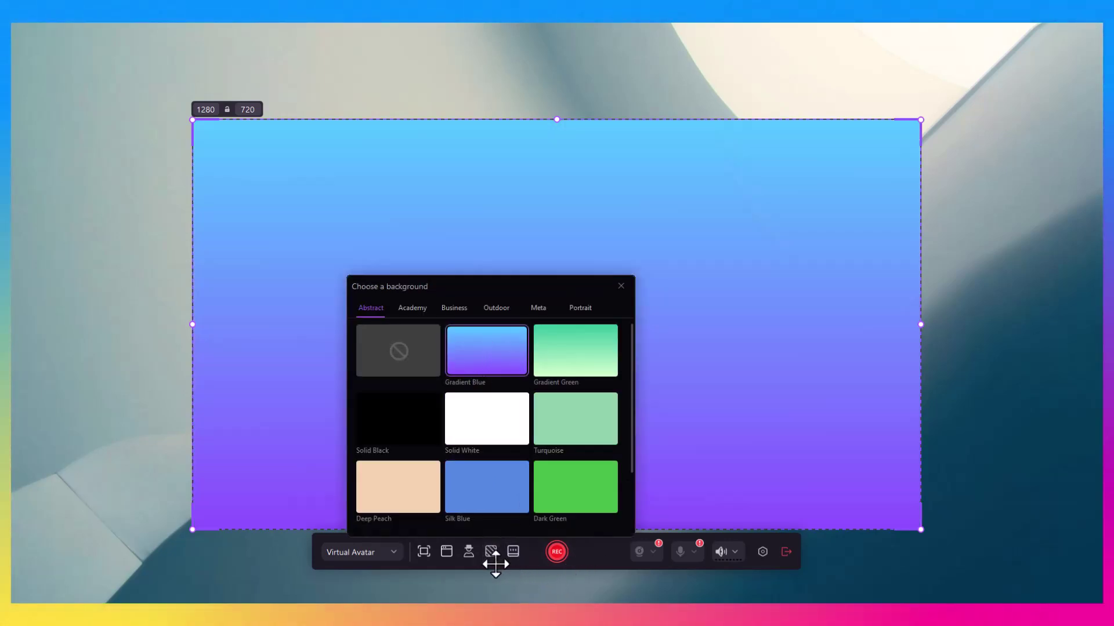
click(468, 554)
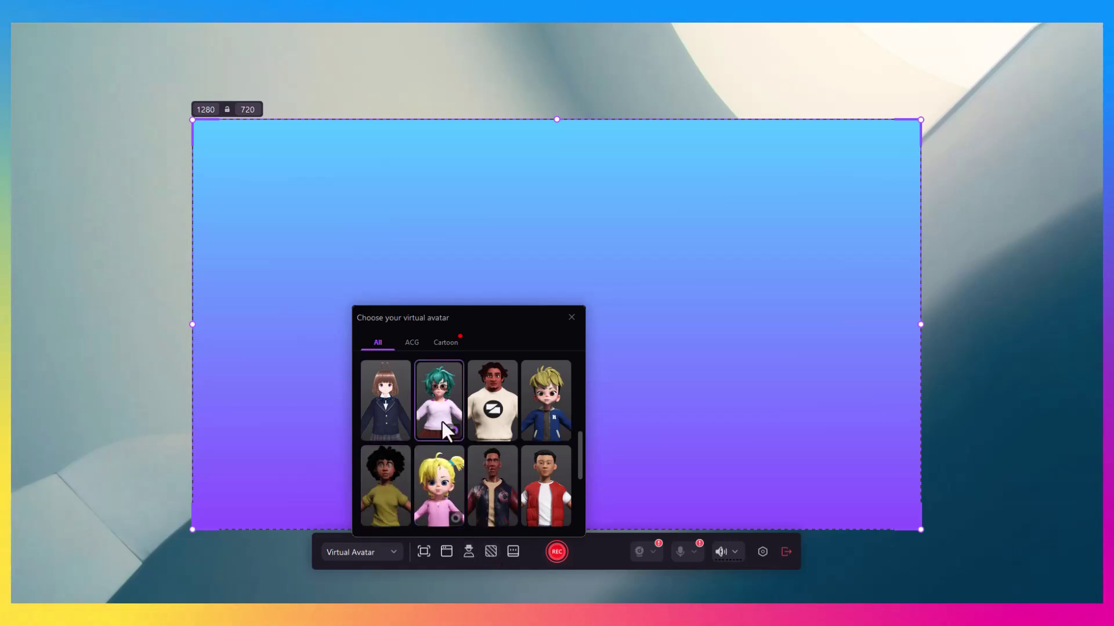
click(509, 555)
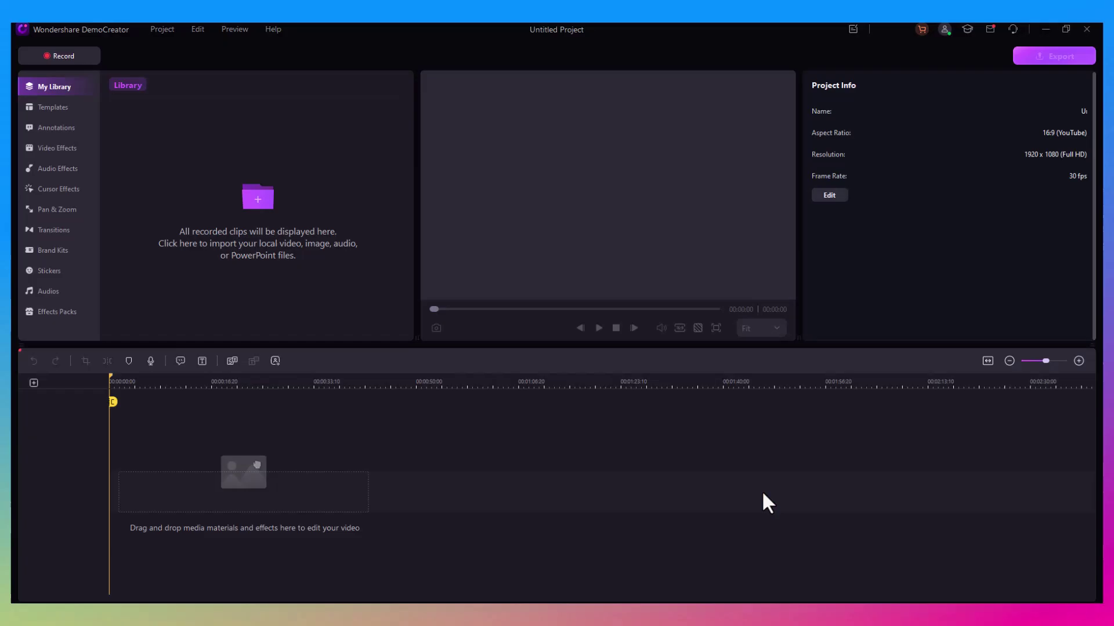
Browse the Audio Effects and Video Effects libraries, then start a new Screen & Camera recording.
click(77, 167)
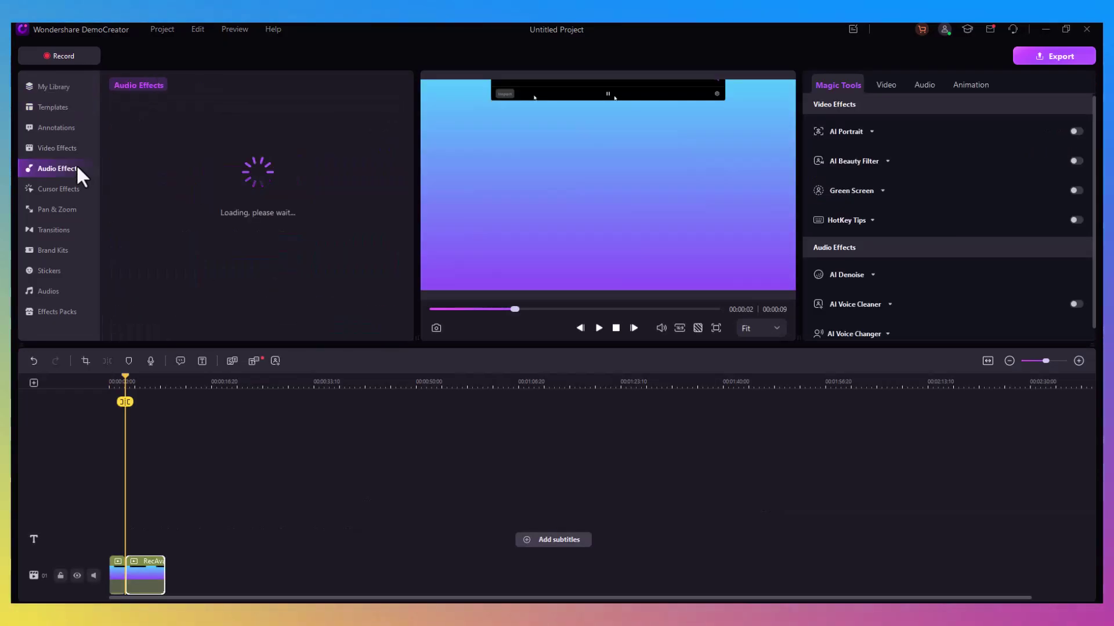
click(65, 146)
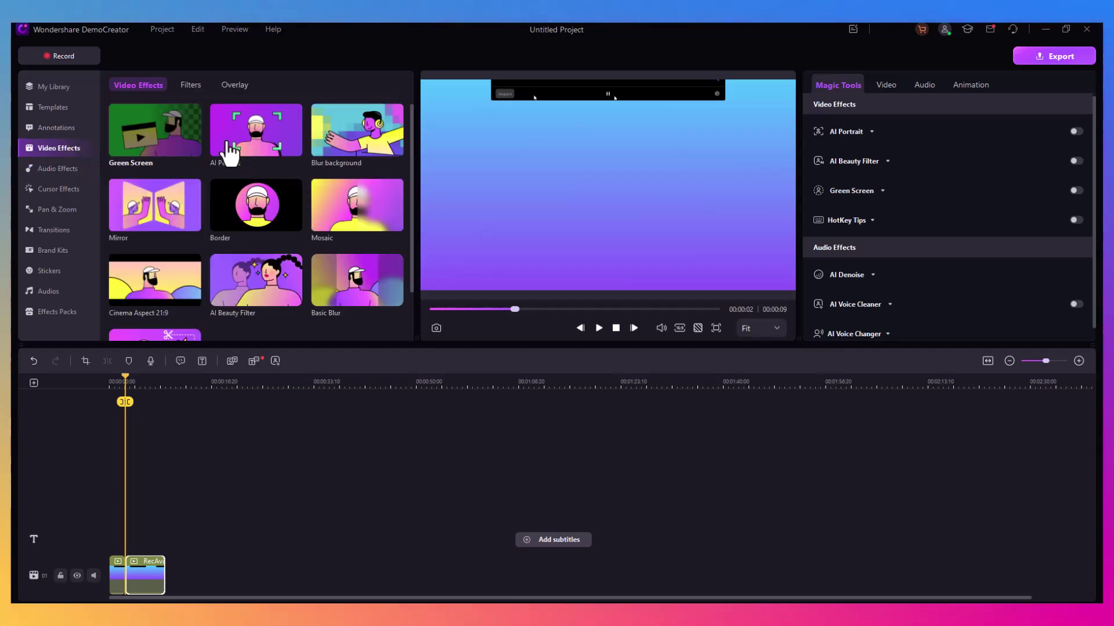
scroll(335, 263, down, 1)
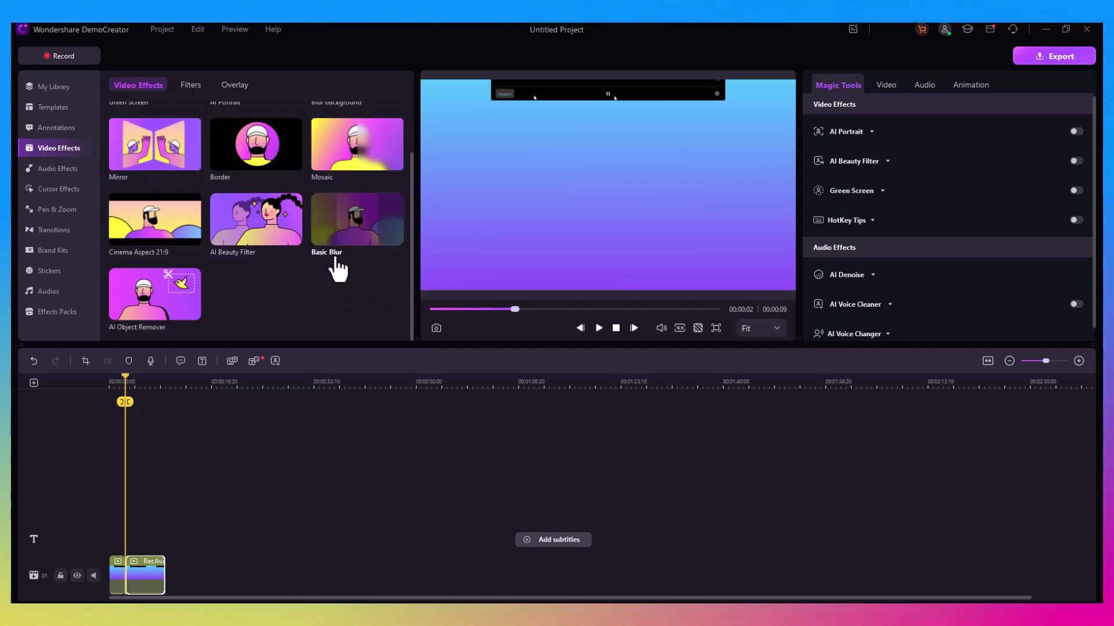
scroll(336, 269, up, 1)
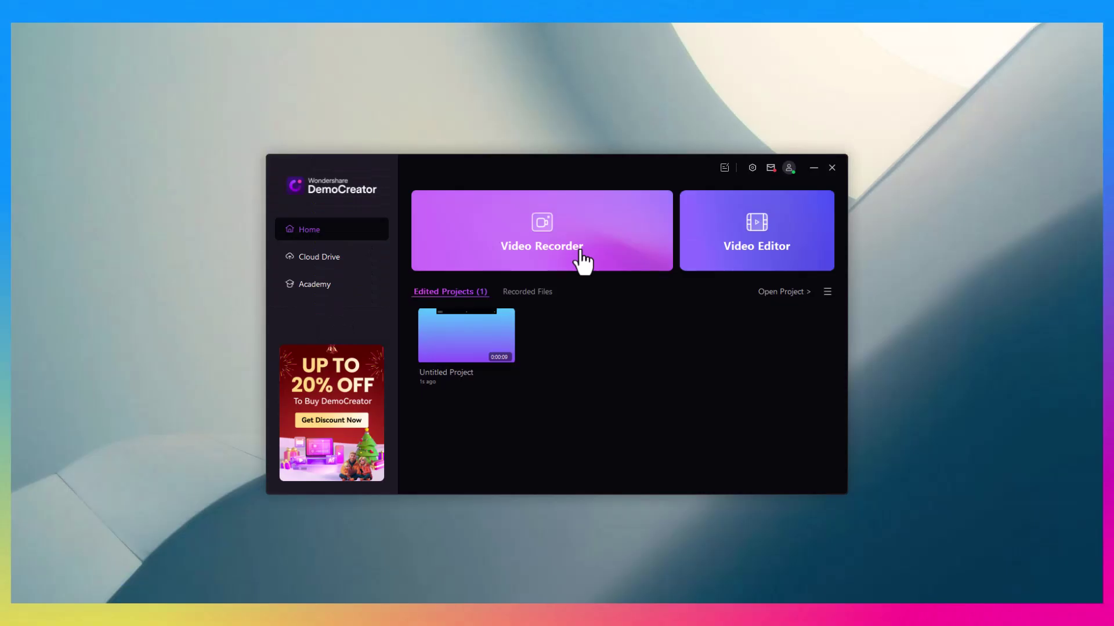
click(583, 261)
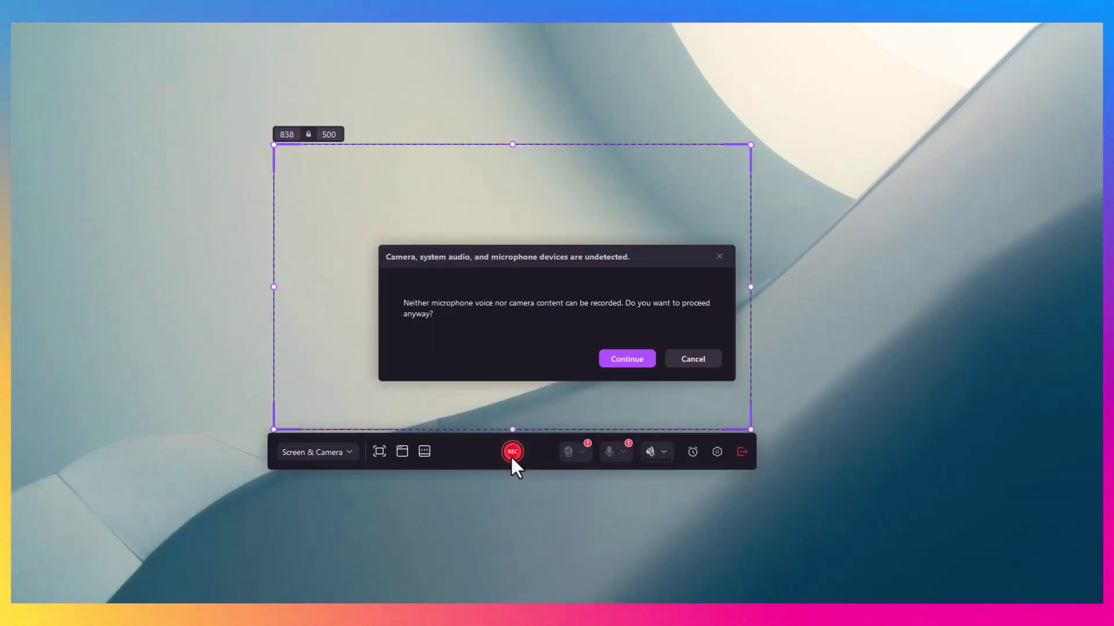
Continue recording despite the undetected-devices warning.
click(619, 356)
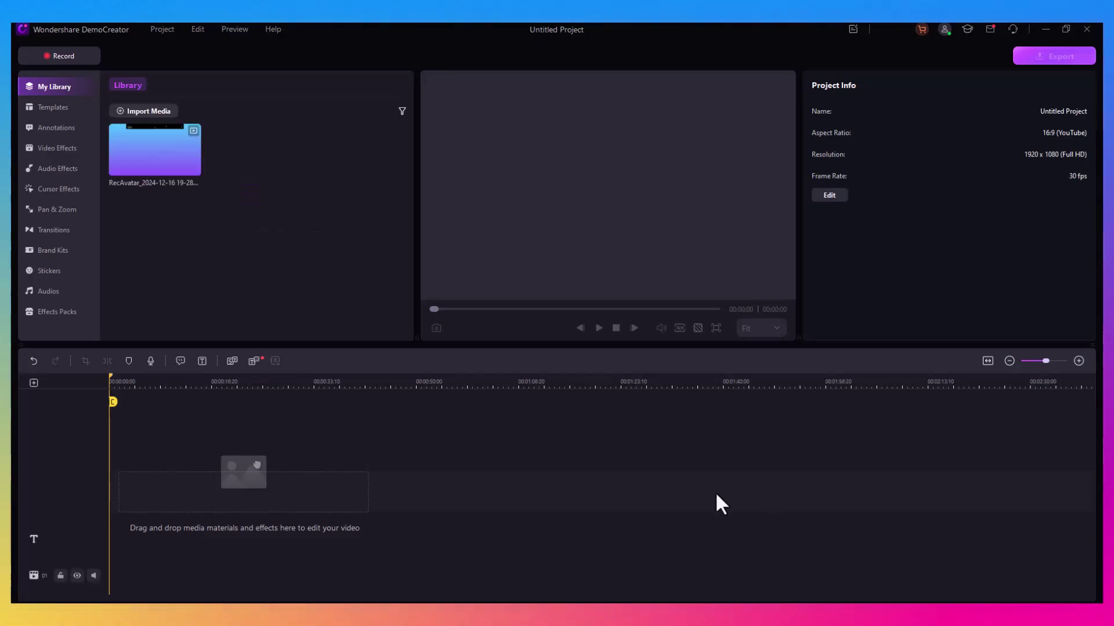
Put the RecAvatar clip on the timeline, move the playhead to about 00:00:02, and browse Templates, Audio and Video Effects.
drag(155, 149, 249, 504)
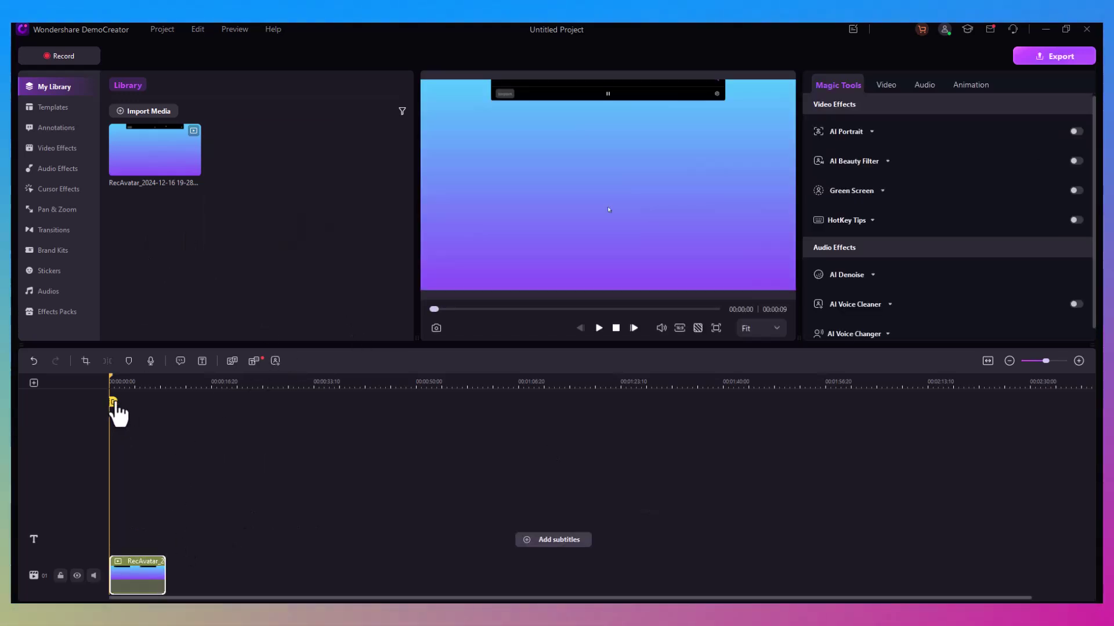
drag(113, 402, 127, 404)
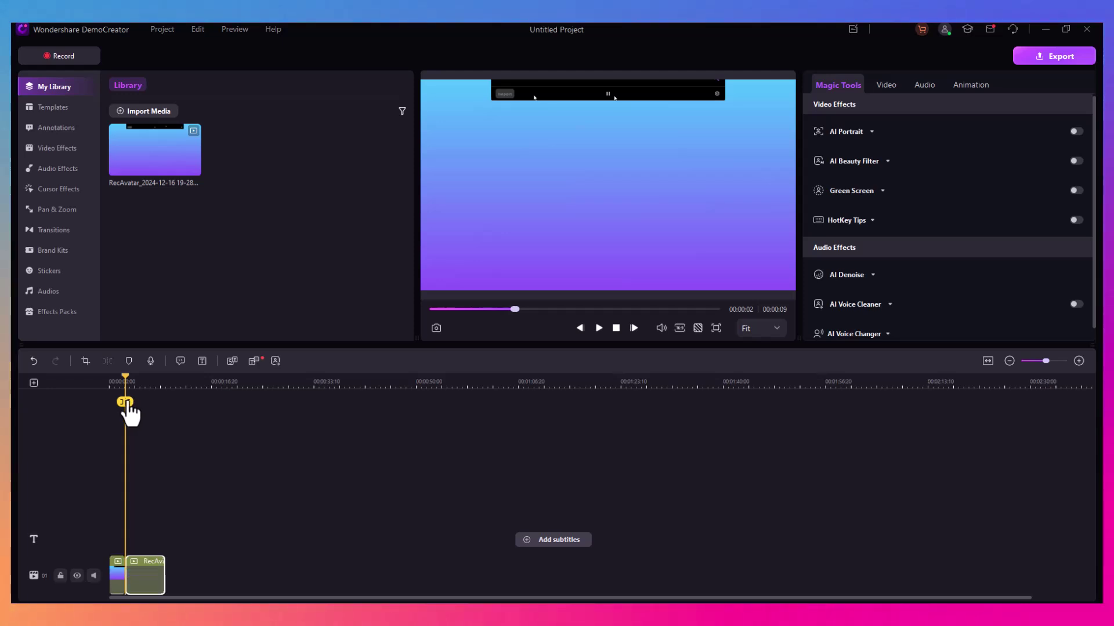
click(47, 107)
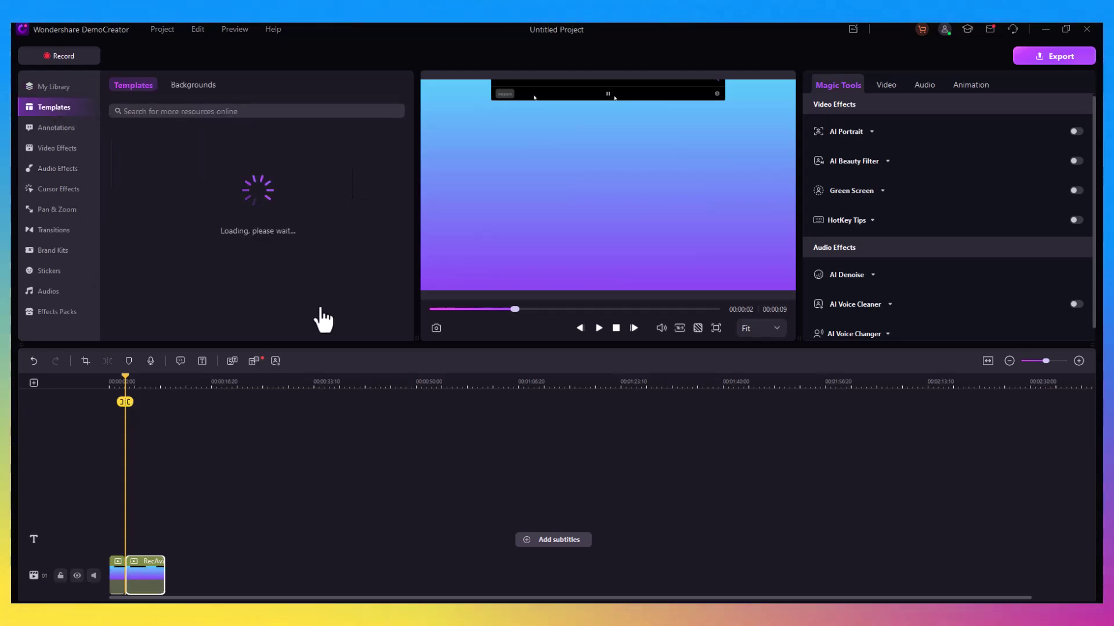
scroll(296, 232, down, 2)
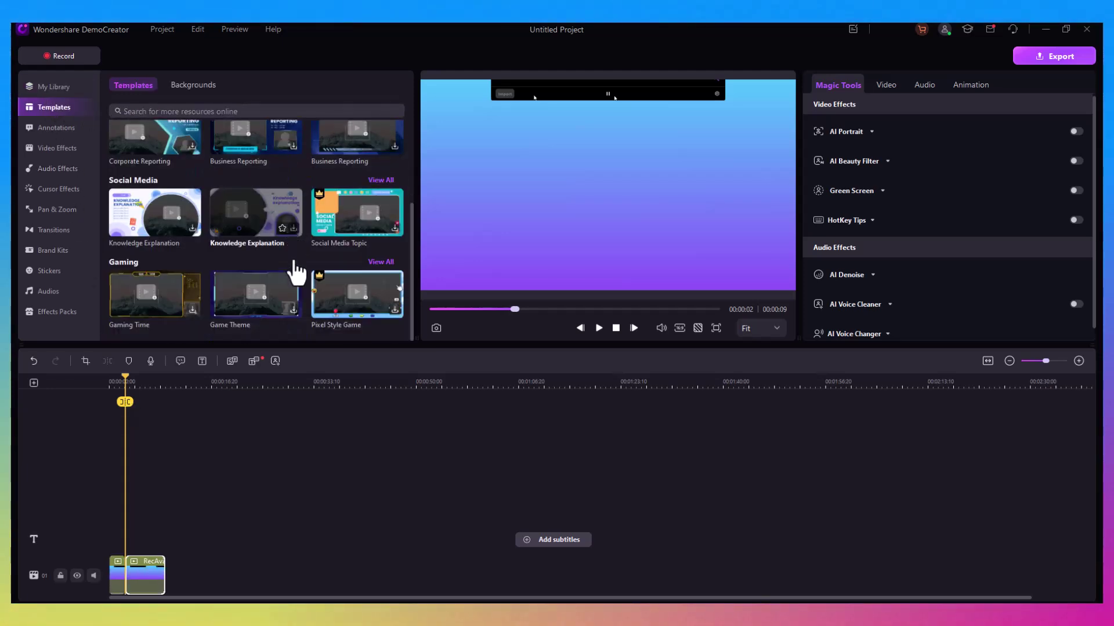
scroll(336, 255, up, 3)
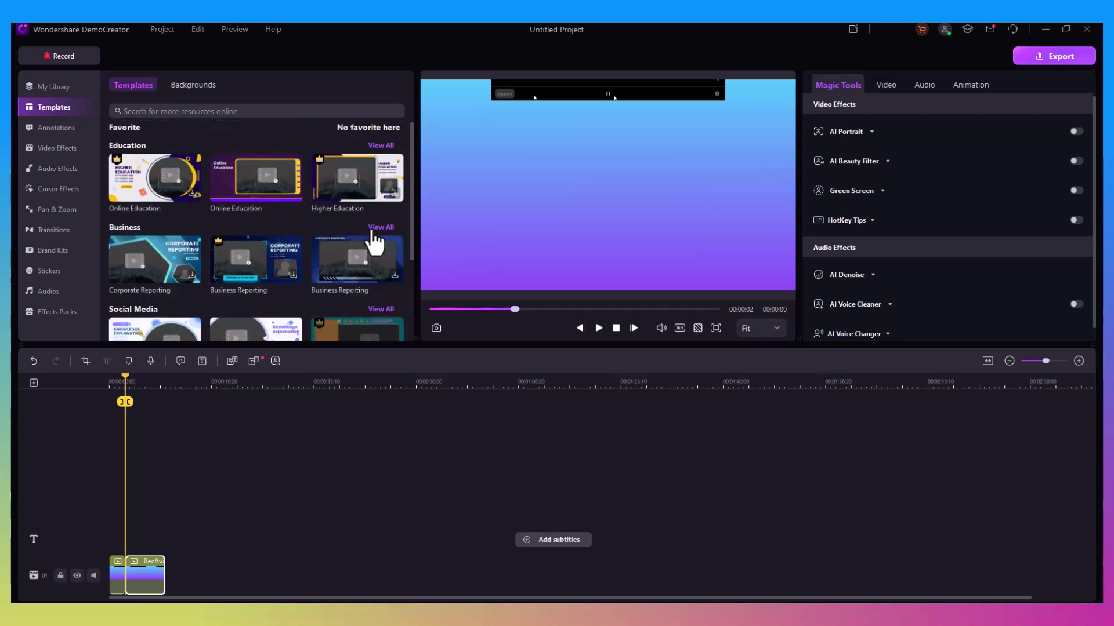
click(79, 171)
click(69, 148)
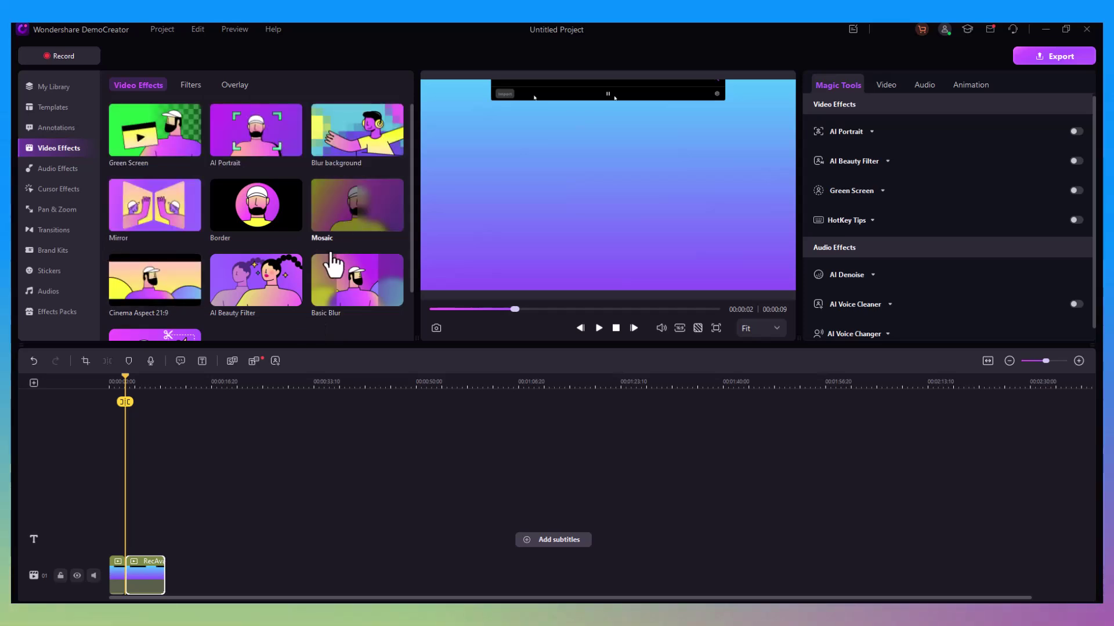
Browse the Pan & Zoom, Cursor Effects and Stickers libraries.
scroll(336, 266, down, 2)
scroll(339, 270, up, 2)
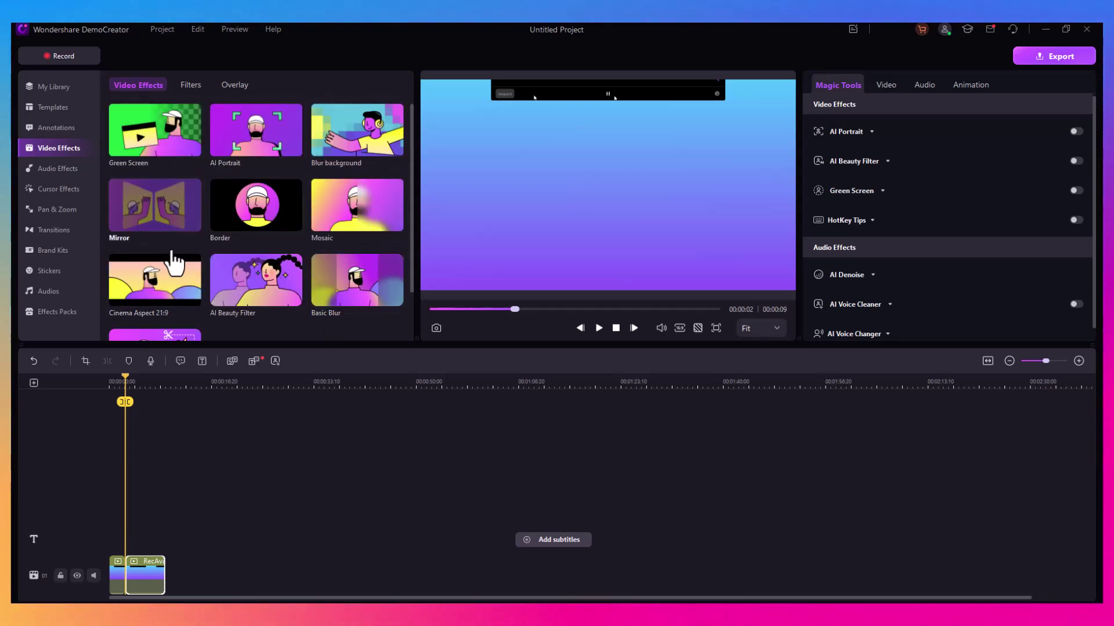
click(75, 209)
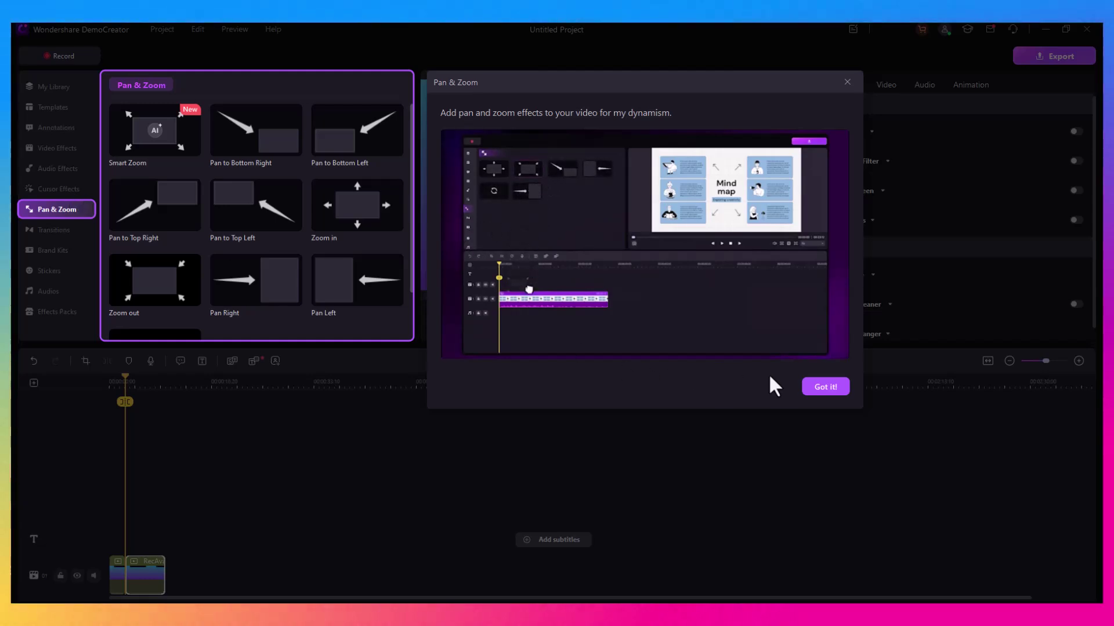
click(824, 387)
click(60, 189)
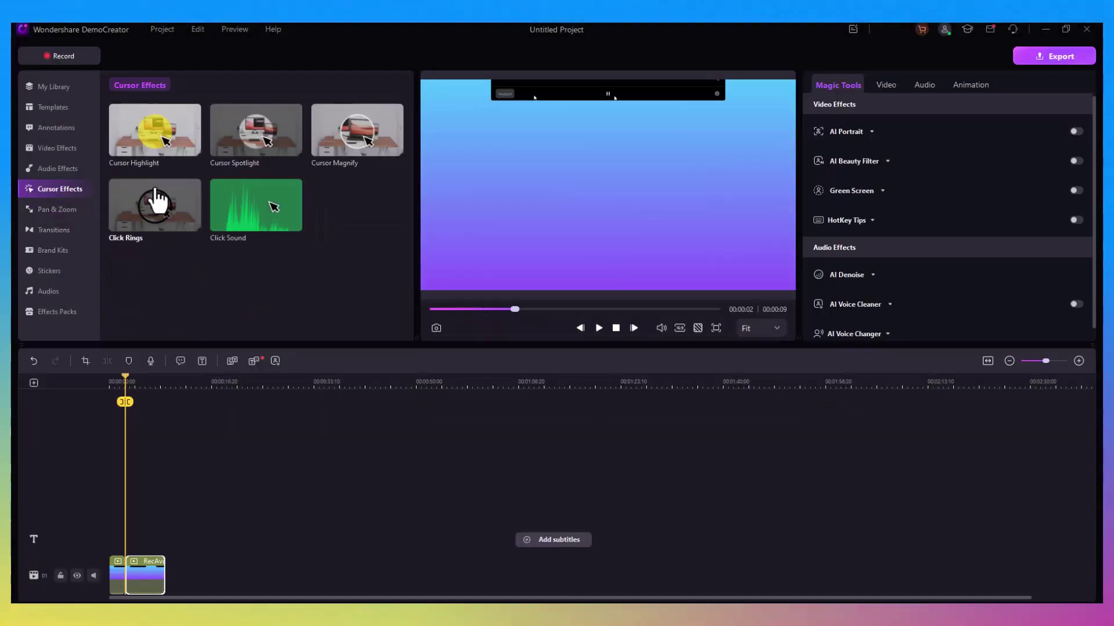
click(63, 269)
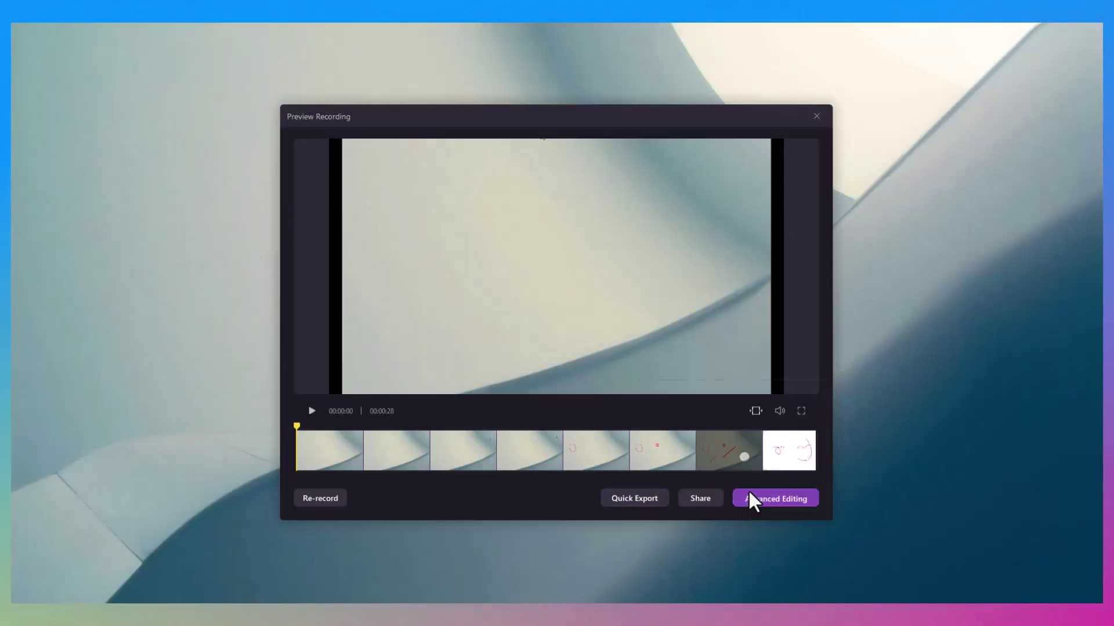
Open the new recording in Advanced Editing and browse Pan & Zoom, Transitions and Effects Packs.
click(748, 497)
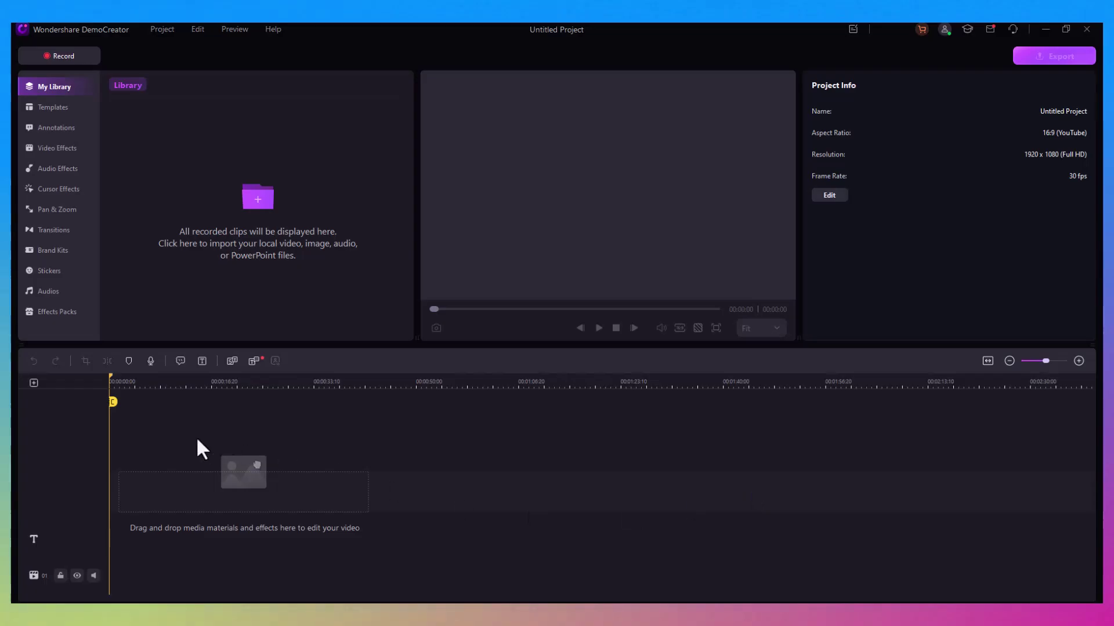
click(60, 207)
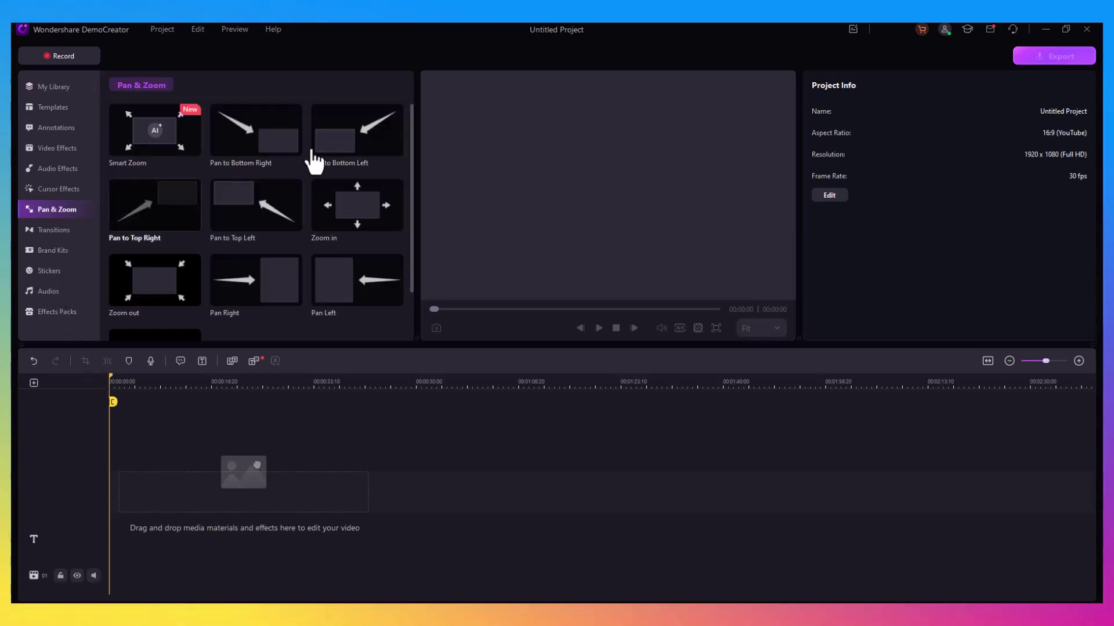
scroll(177, 201, down, 2)
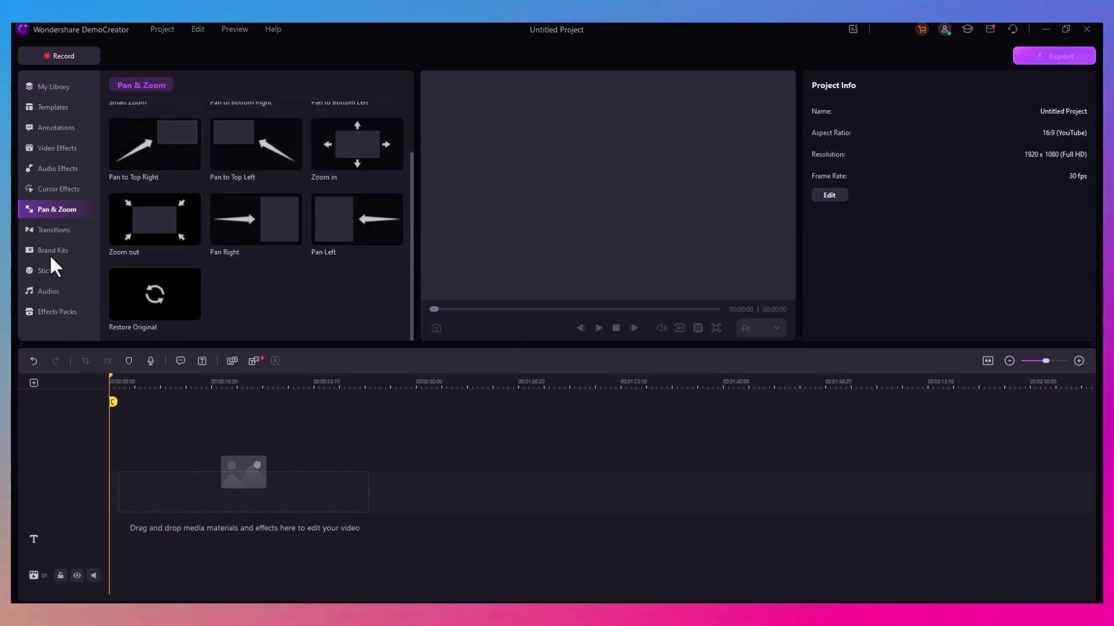
click(52, 229)
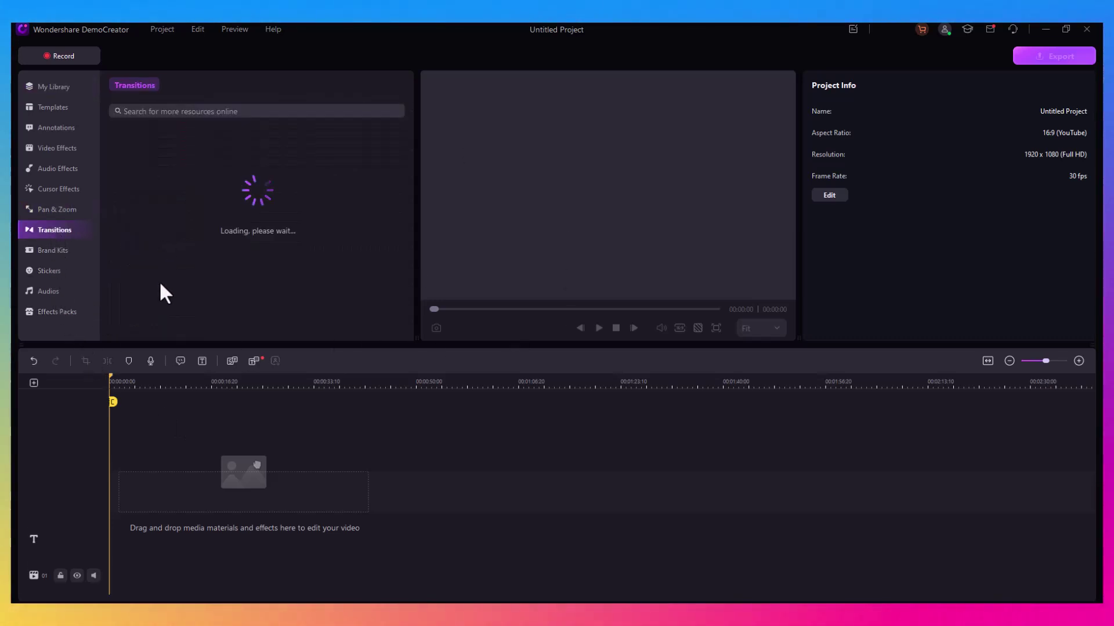
click(61, 311)
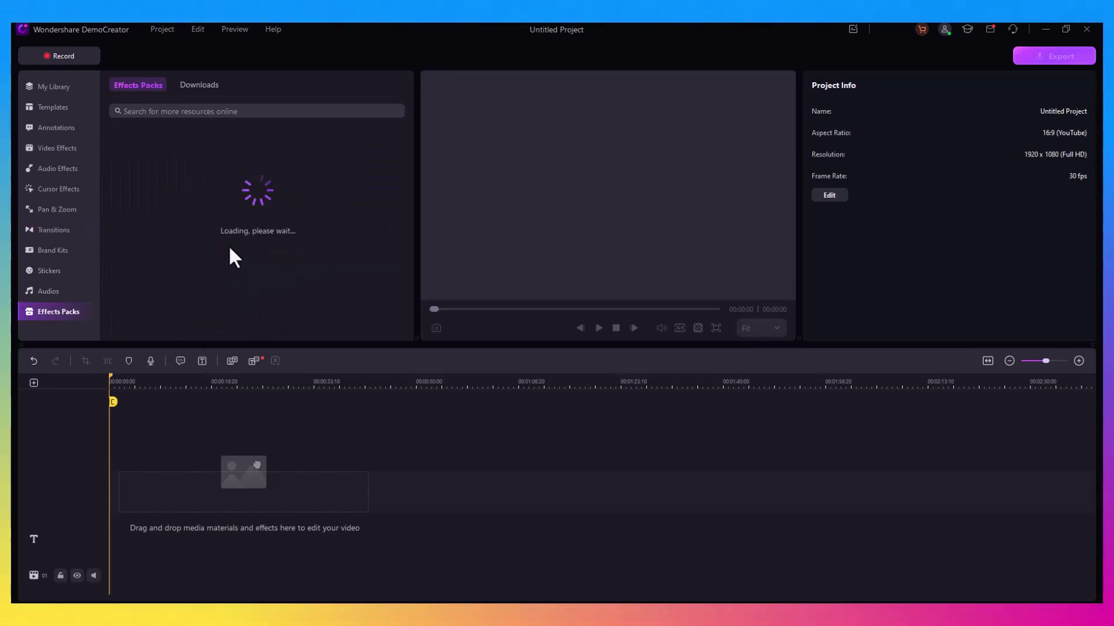
scroll(148, 206, down, 1)
scroll(148, 205, down, 1)
Browse the Audio Effects and Annotations libraries, scrolling through Shapes and Lower third elements.
click(77, 170)
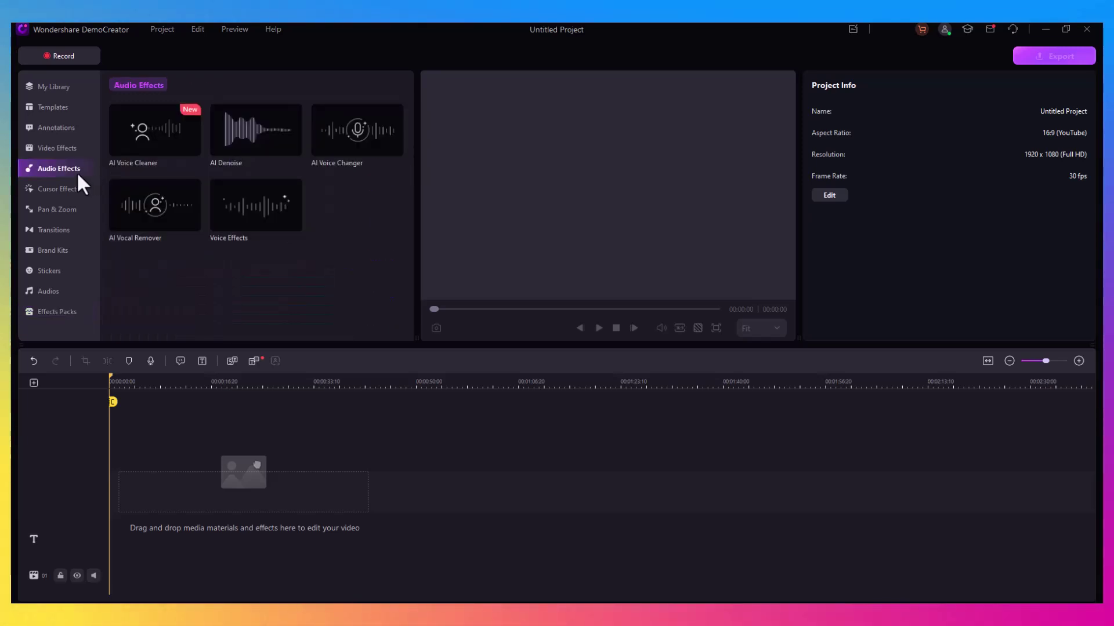
click(61, 127)
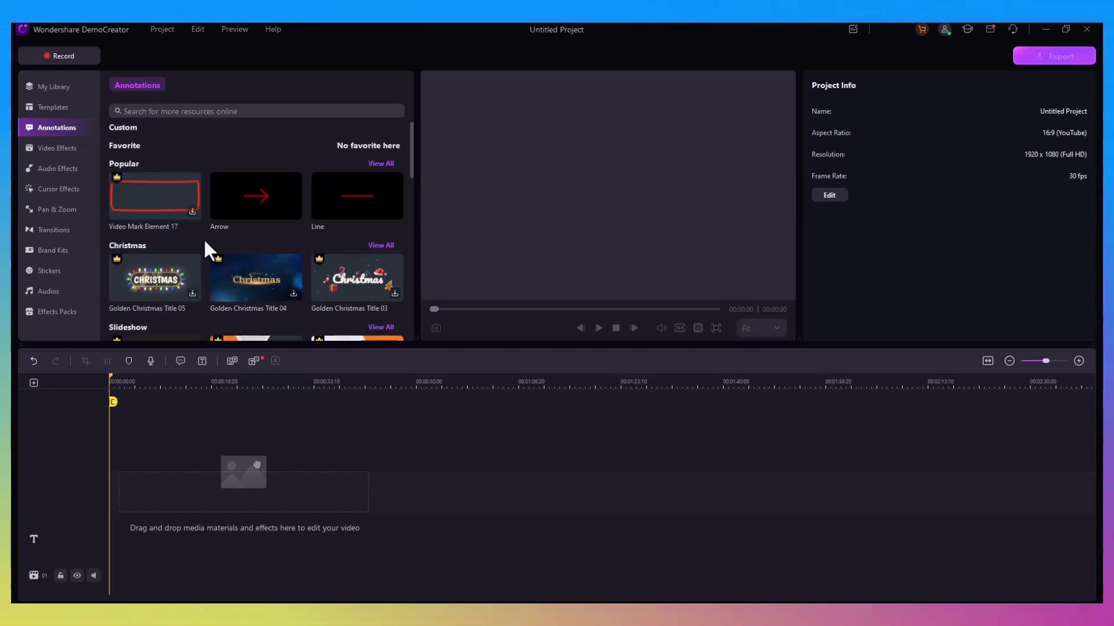
scroll(207, 232, down, 8)
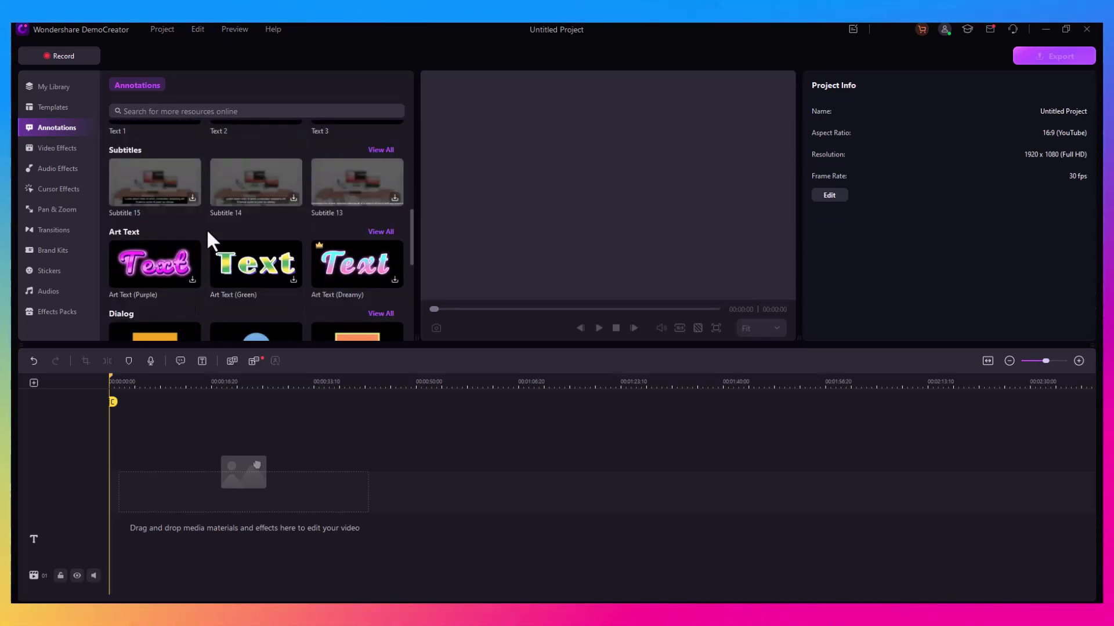
scroll(207, 228, down, 1)
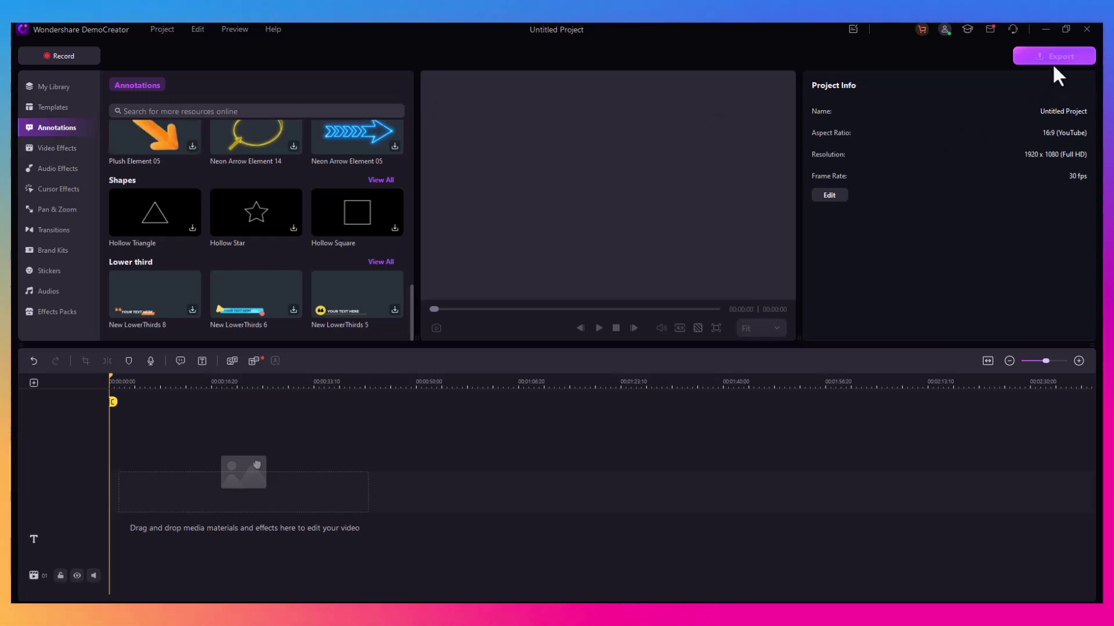
Add the screen recording clip to the timeline and confirm its project settings.
click(48, 89)
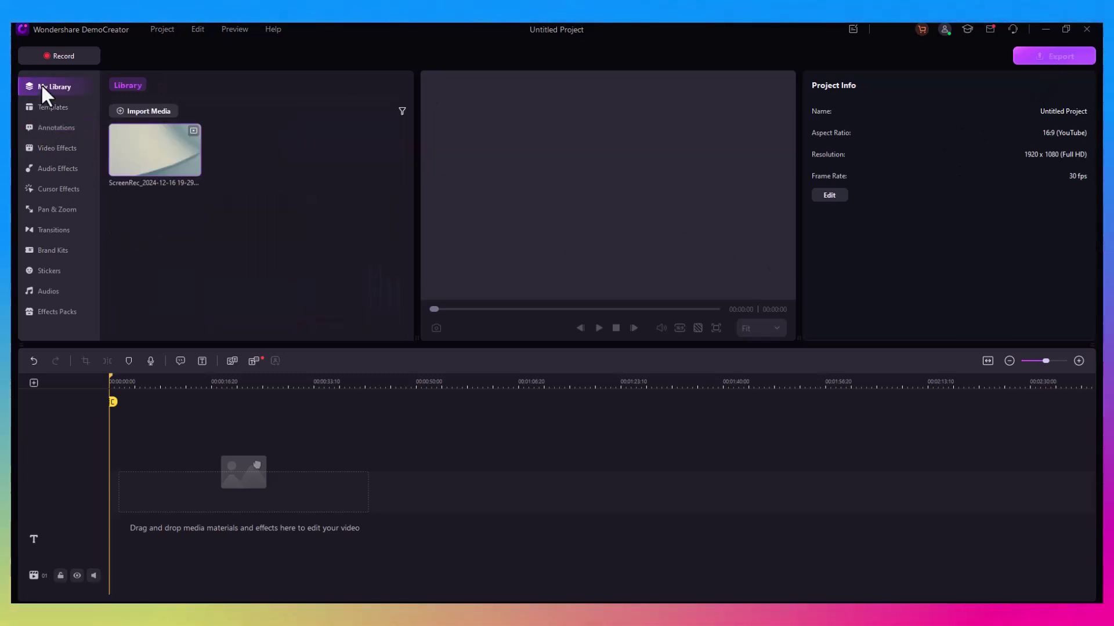
drag(155, 149, 203, 510)
click(570, 328)
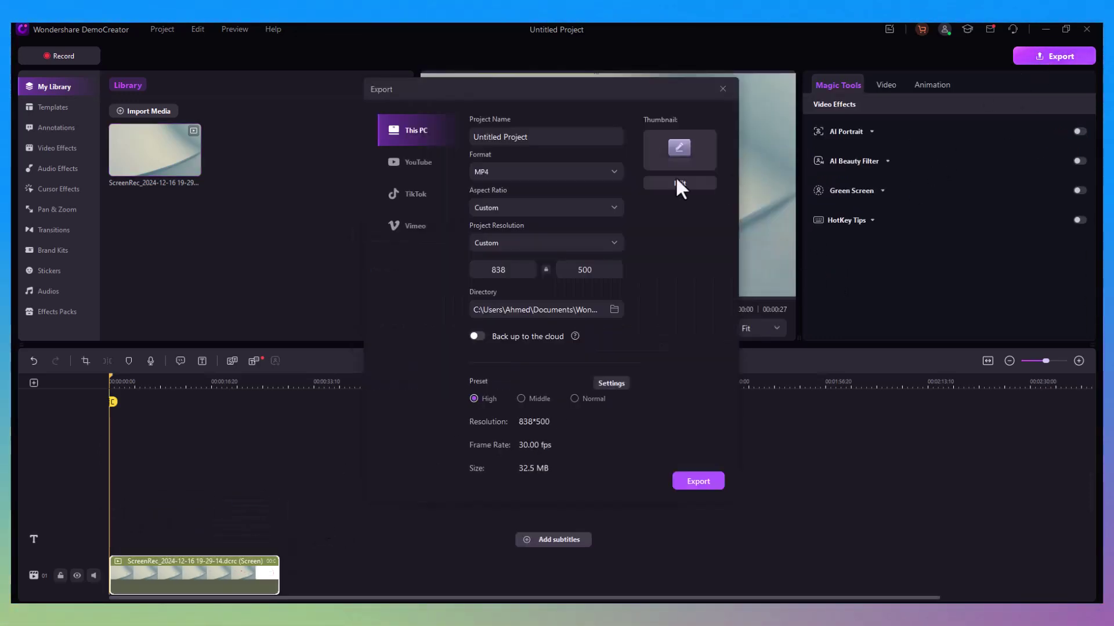
Look over the YouTube, TikTok and Vimeo export options, then return to local saving.
click(392, 168)
click(412, 200)
click(414, 223)
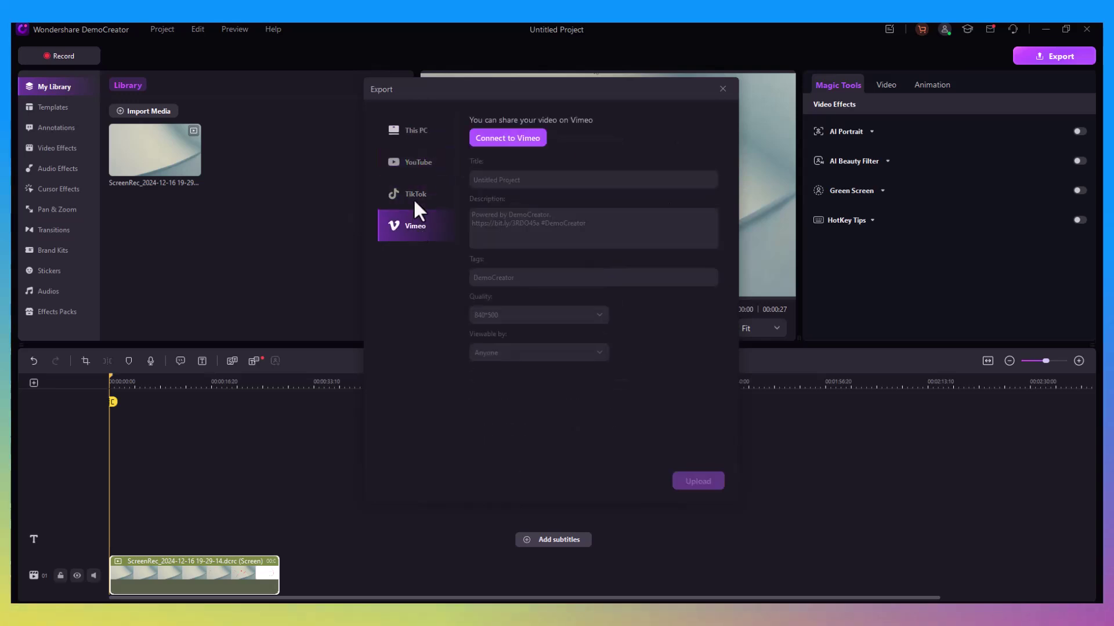
click(433, 125)
Export the video locally as MP4 at 838×500 with the Custom aspect ratio.
click(513, 170)
scroll(531, 273, down, 2)
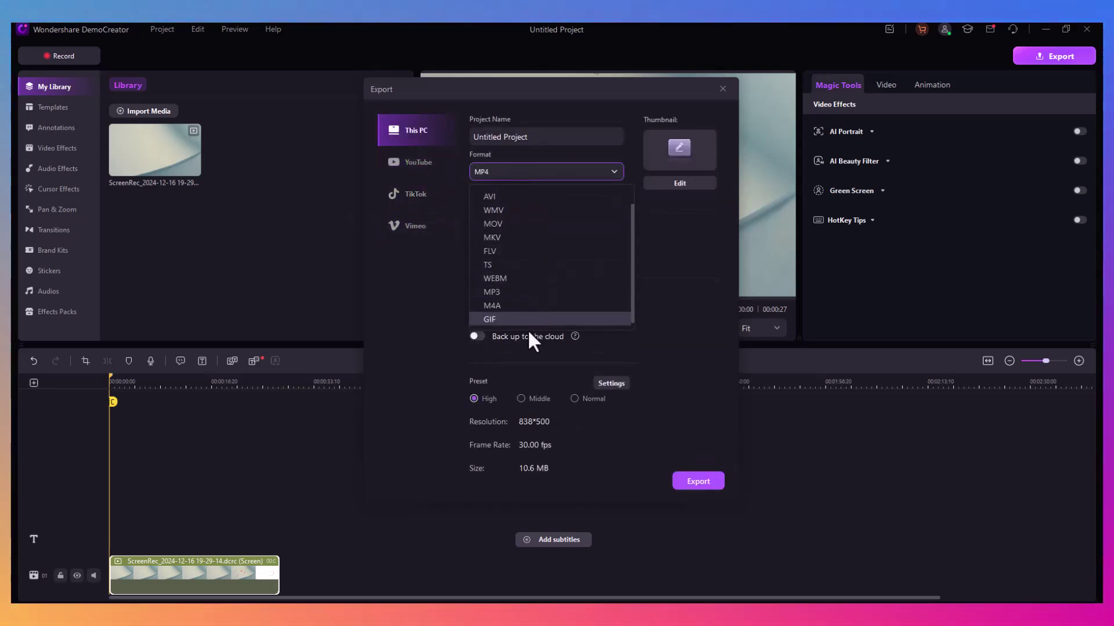
scroll(537, 235, up, 2)
click(571, 173)
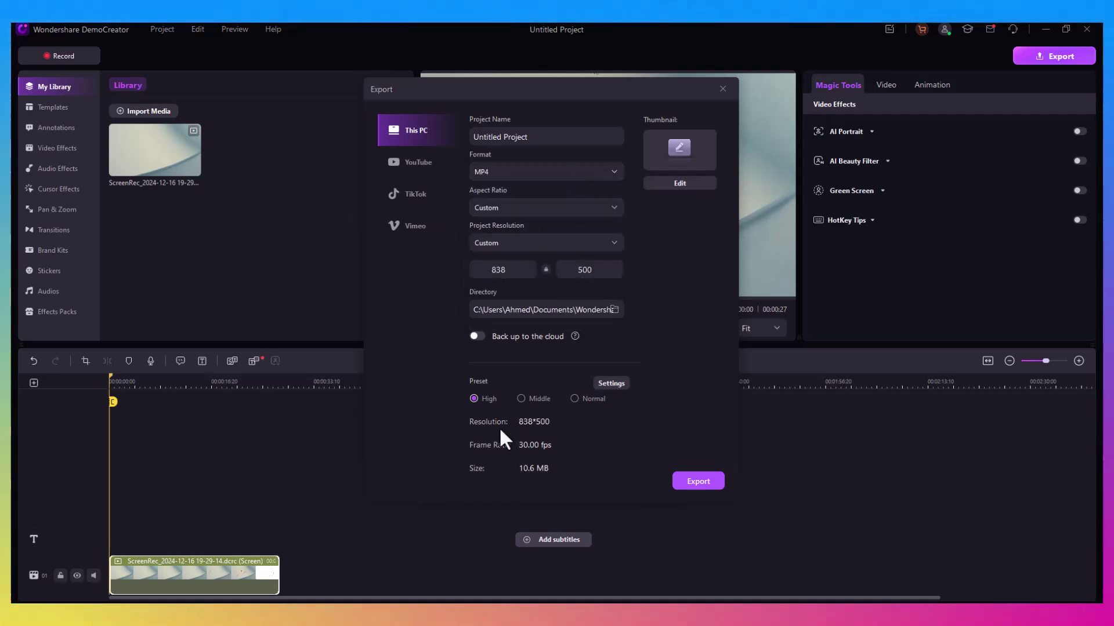
click(544, 242)
click(544, 213)
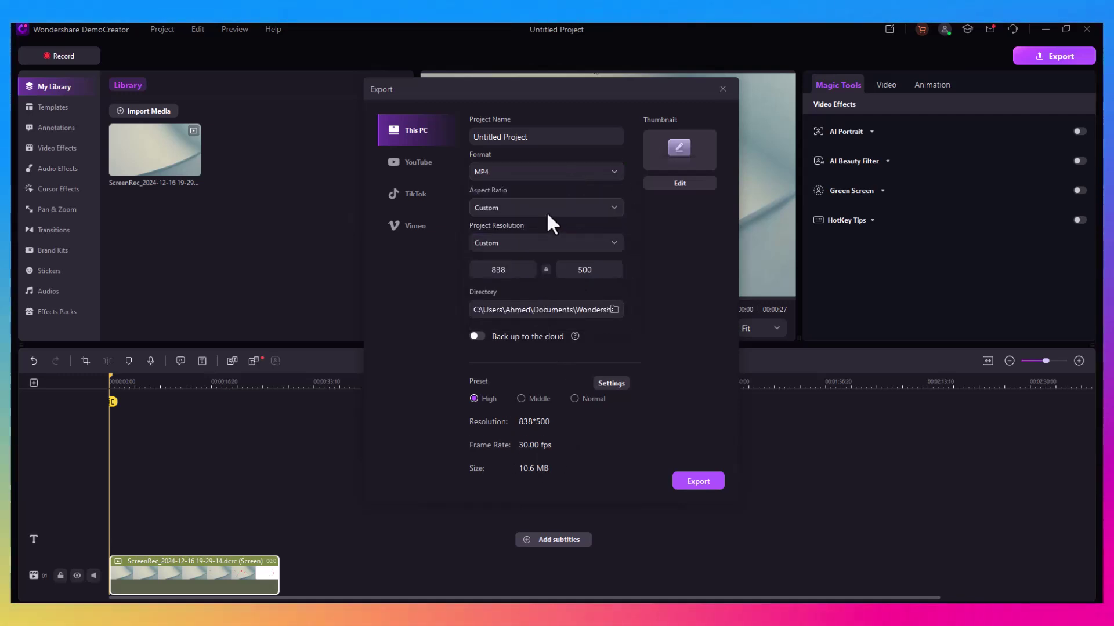
click(548, 210)
click(557, 205)
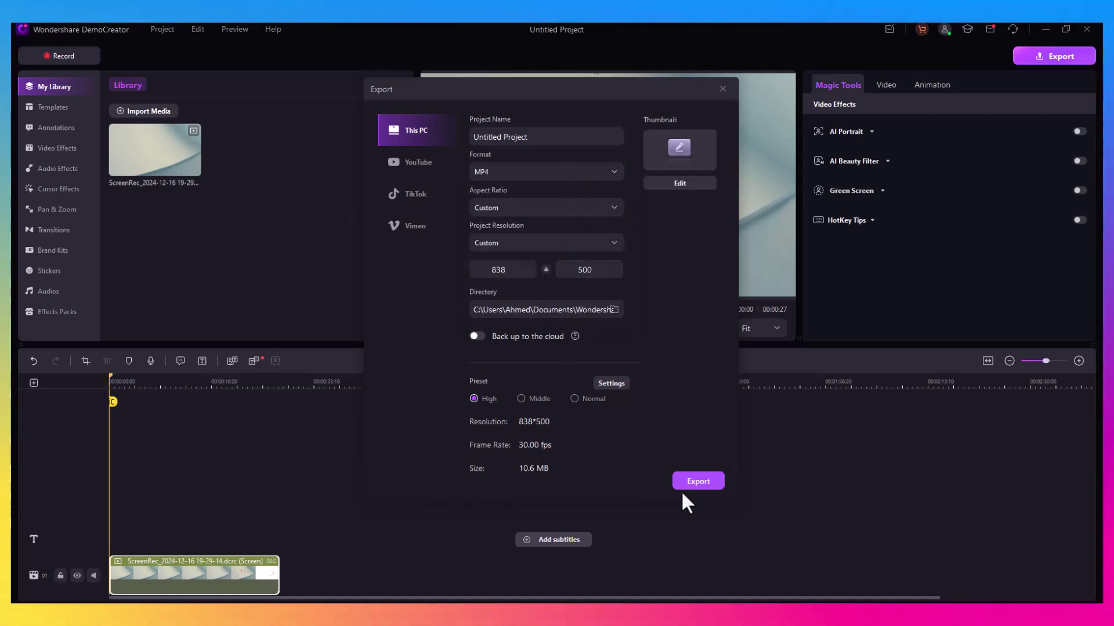
click(696, 481)
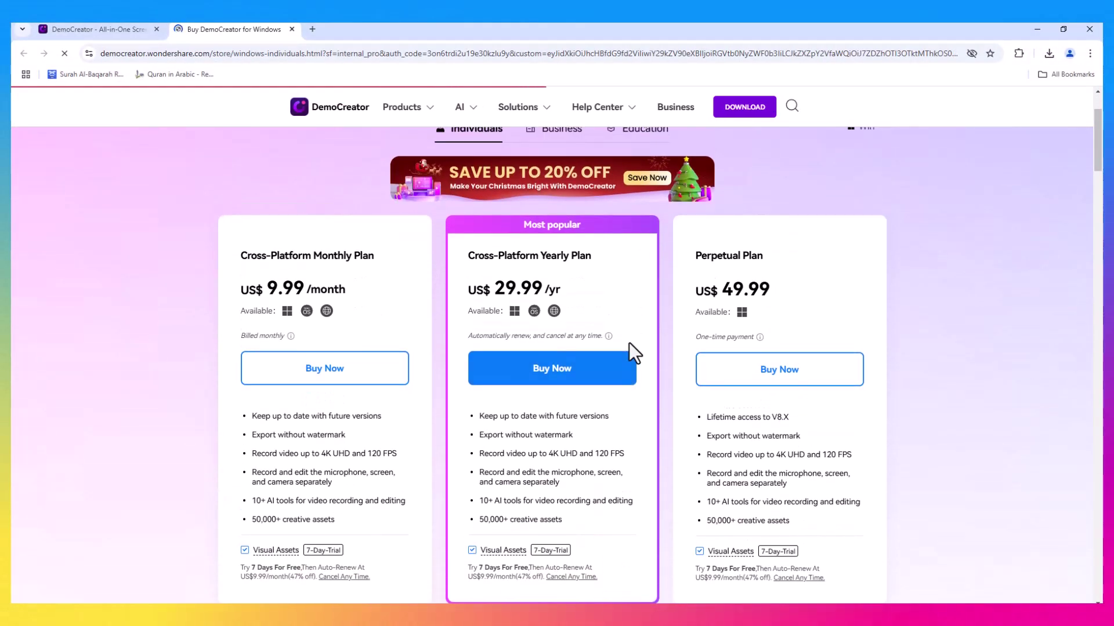
Scroll through the Compare All plans table to compare free trial and paid plan features.
scroll(439, 400, down, 6)
scroll(444, 401, down, 4)
scroll(443, 398, down, 2)
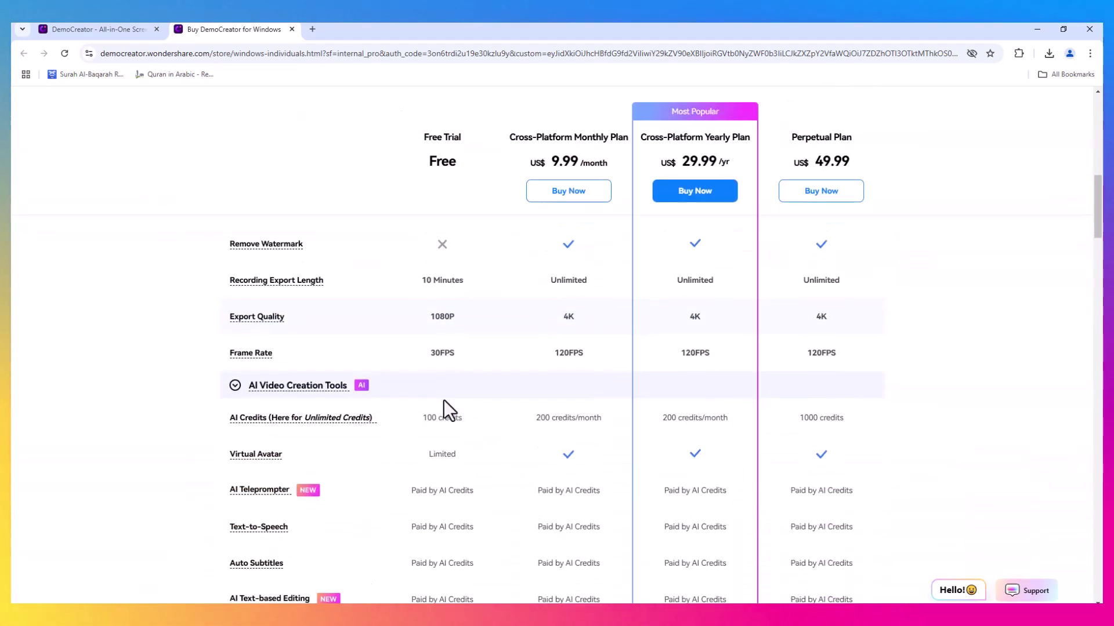
scroll(444, 399, down, 4)
scroll(443, 399, down, 13)
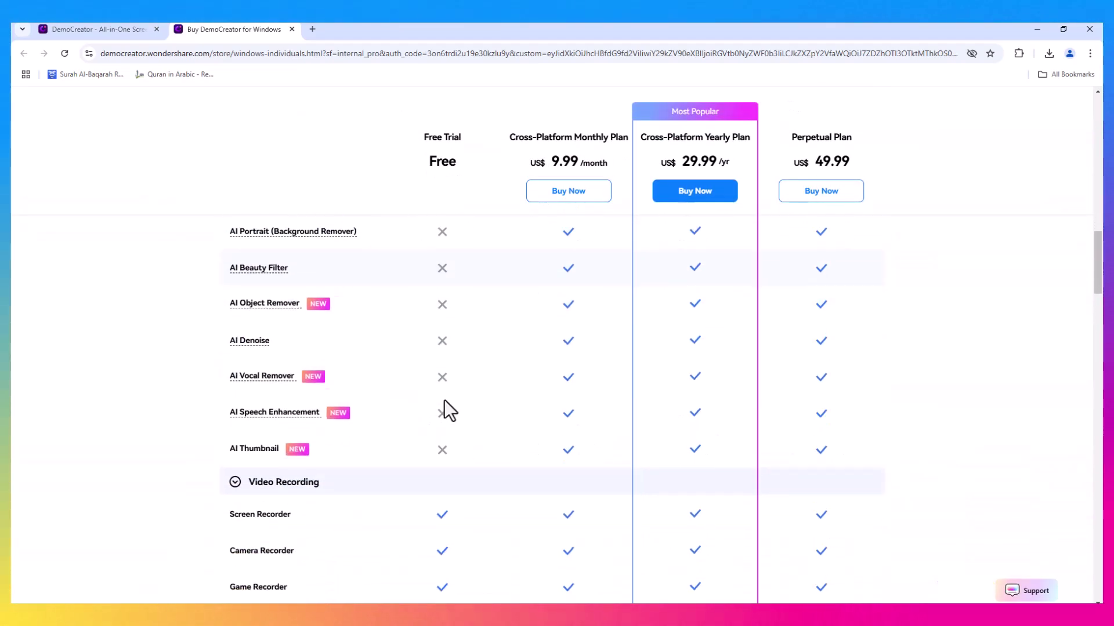
scroll(452, 404, down, 10)
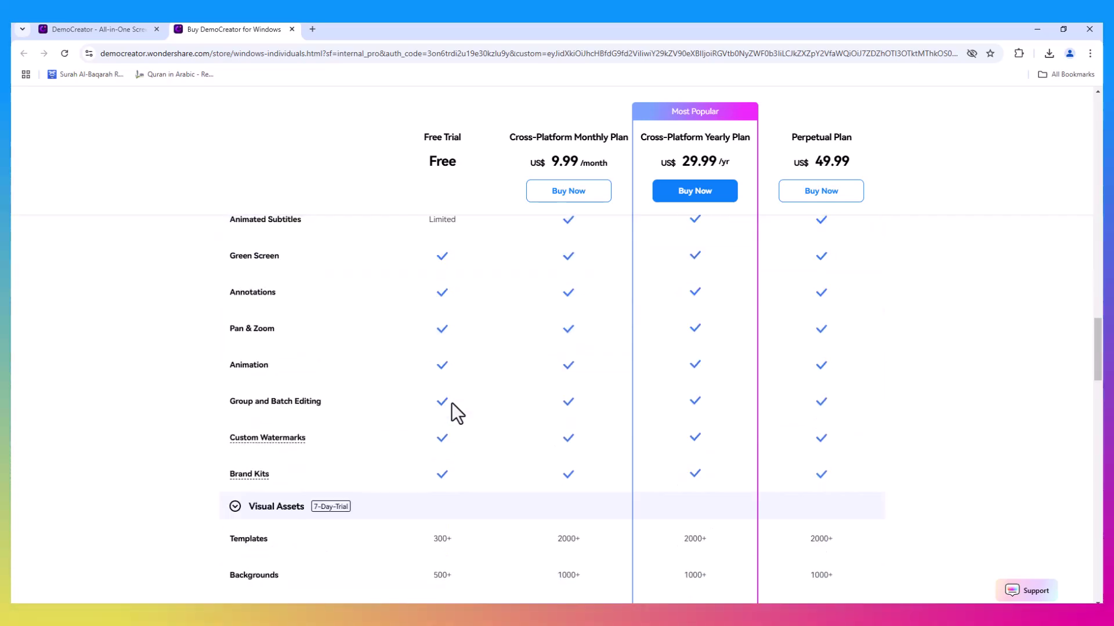
scroll(453, 412, down, 3)
scroll(479, 399, up, 10)
scroll(535, 380, up, 15)
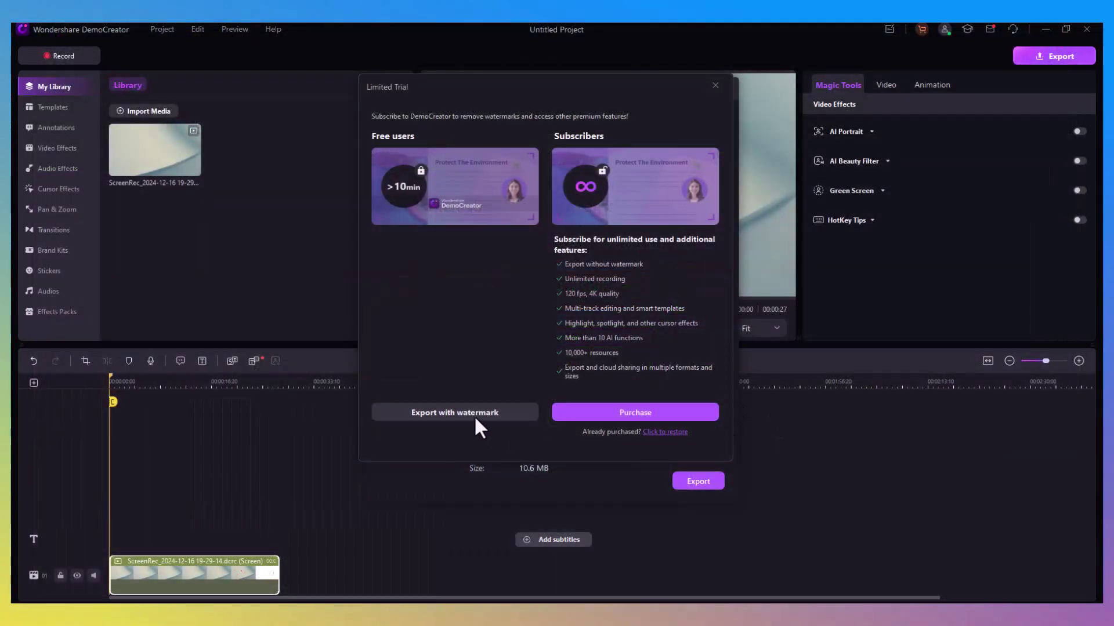
Choose Export with watermark and confirm, converting the project to Untitled Project1.mp4.
click(471, 410)
key(Return)
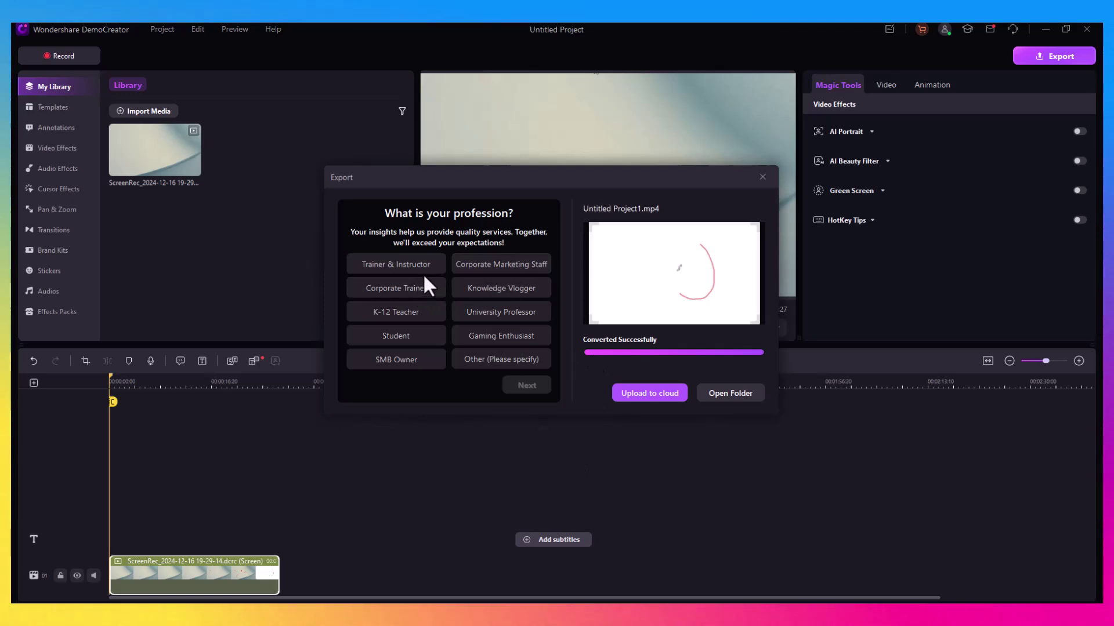
Answer the survey with Knowledge Vlogger, Tutorials and YouTube, then submit it.
click(521, 296)
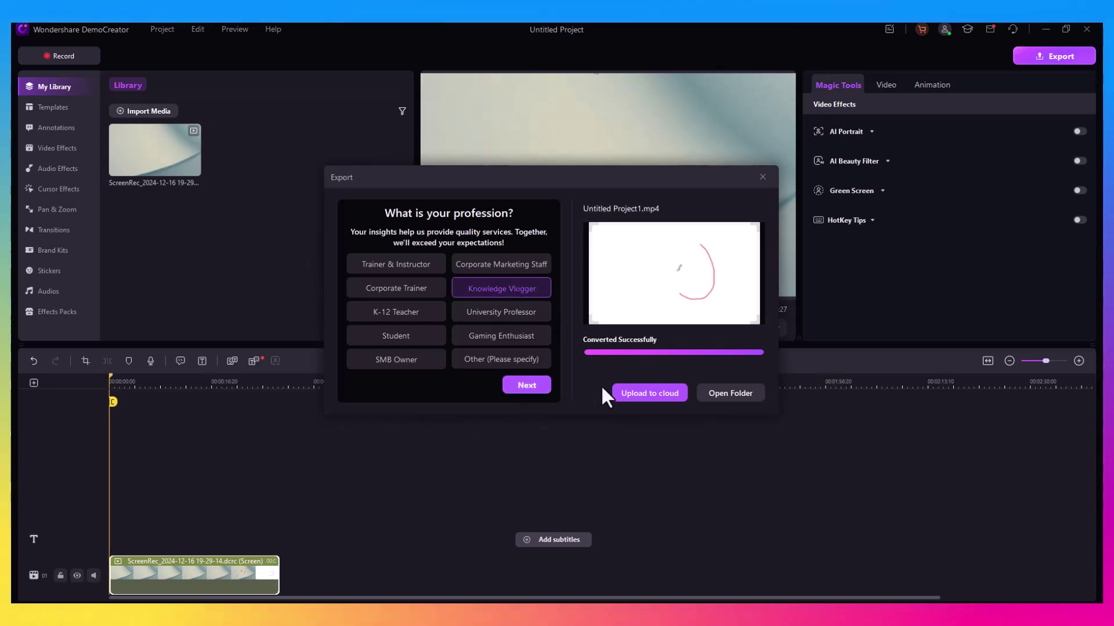
click(545, 390)
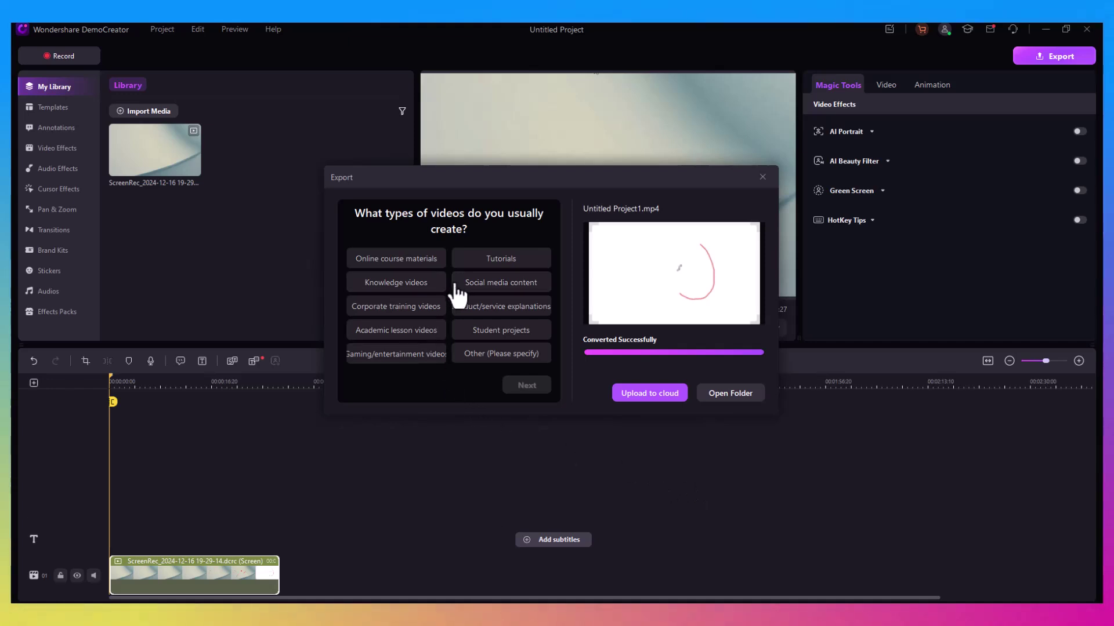
click(499, 260)
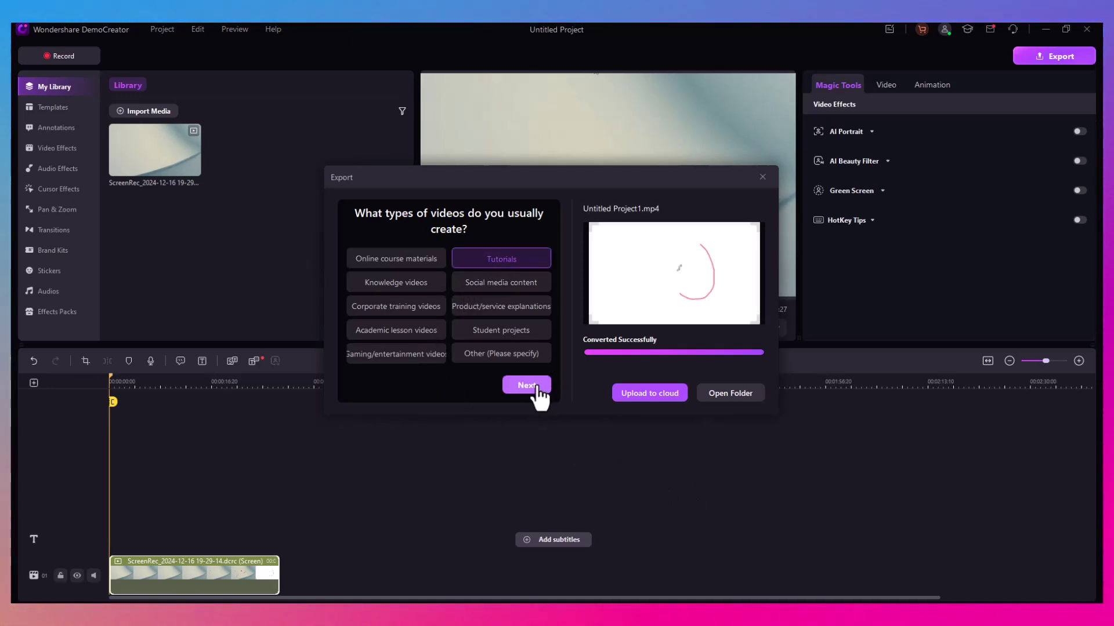
click(537, 389)
click(395, 259)
click(526, 386)
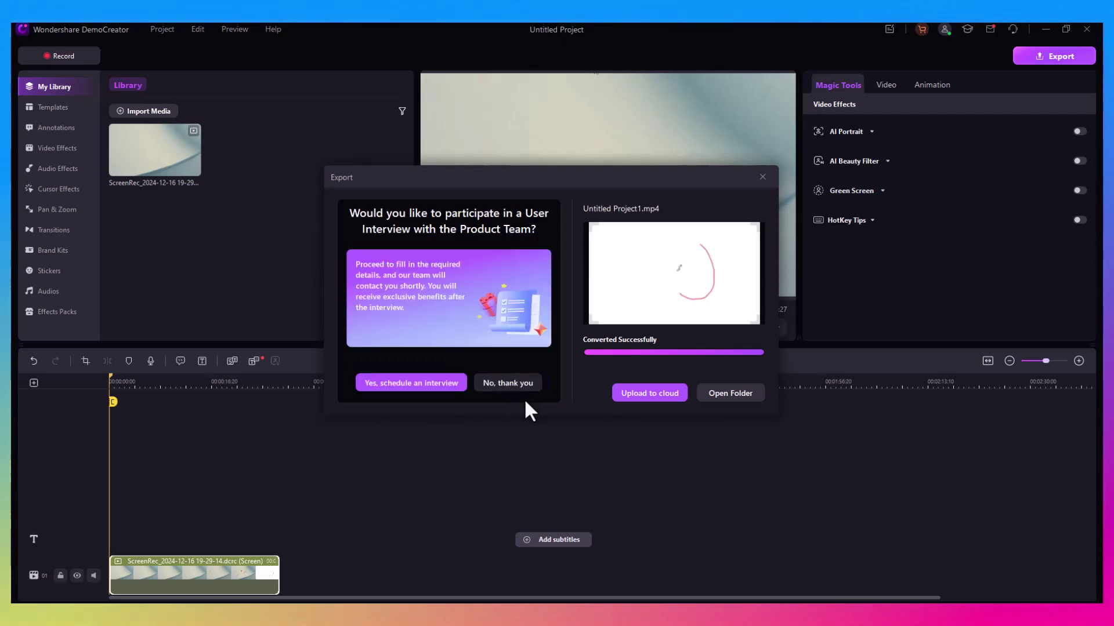